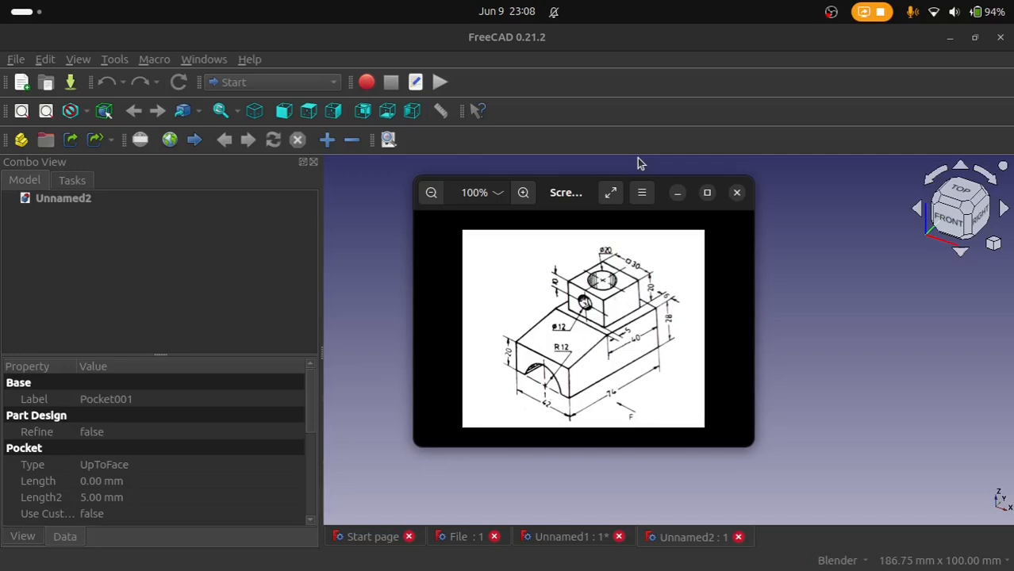
Step: Switch to the Part Design workbench, create a new body and start a sketch on its YZ-plane
drag(577, 192, 640, 144)
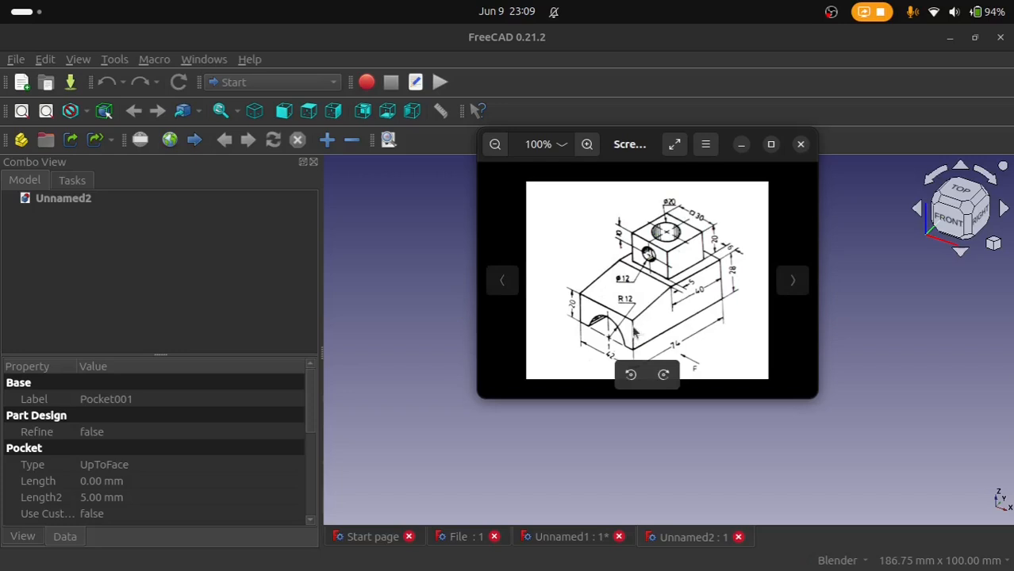
drag(600, 161, 750, 118)
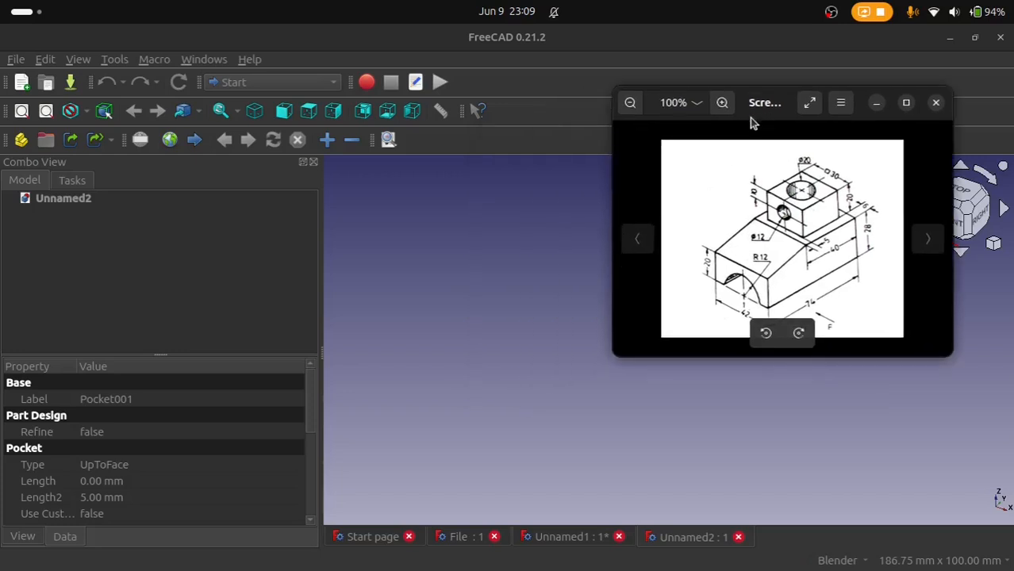
click(290, 80)
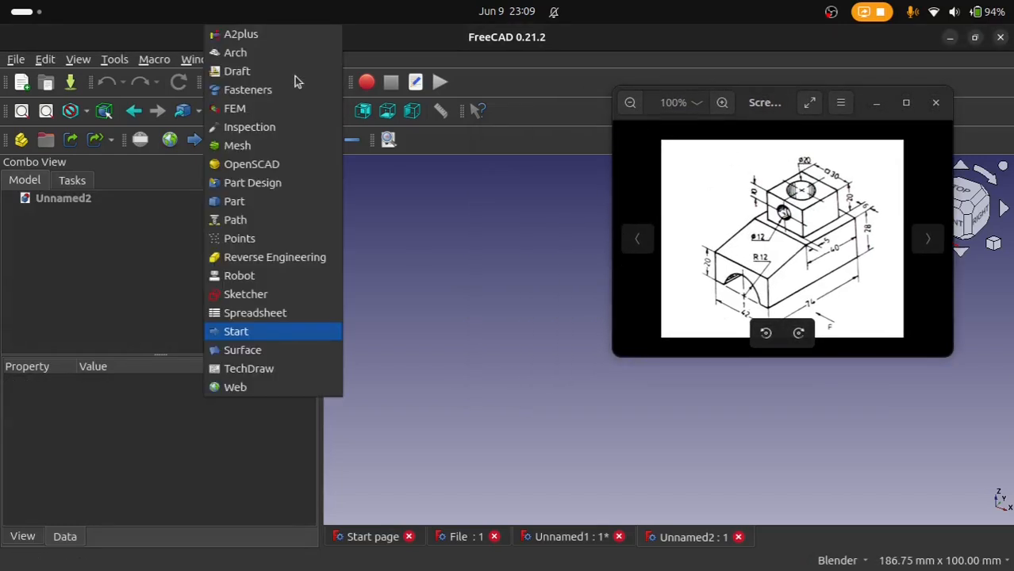
click(252, 182)
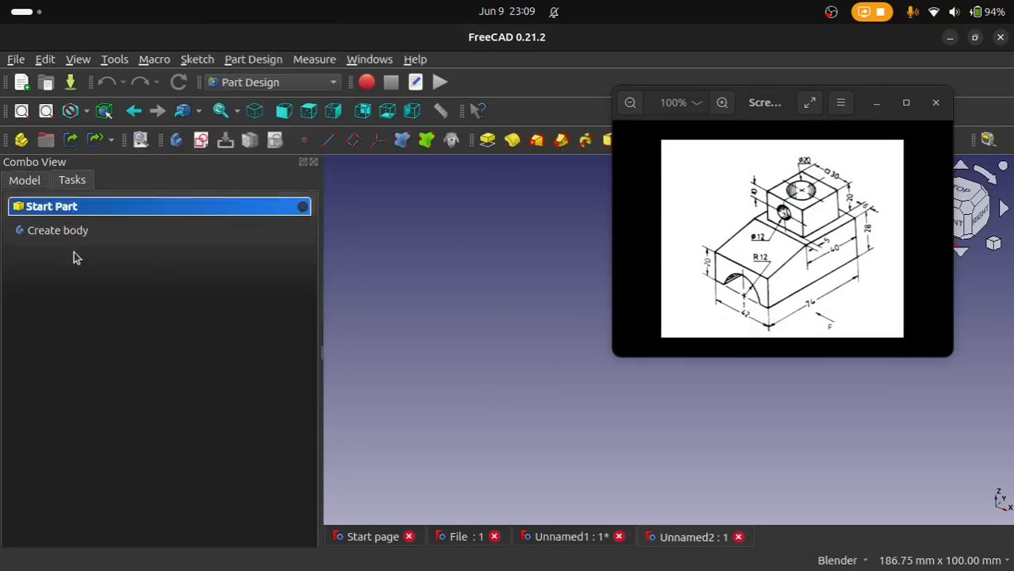
click(72, 232)
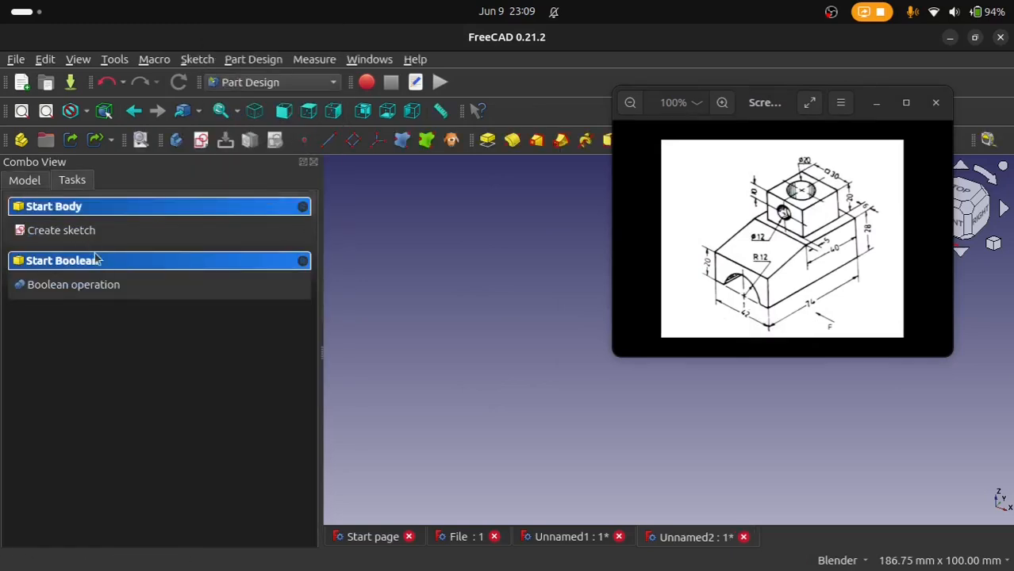
click(75, 238)
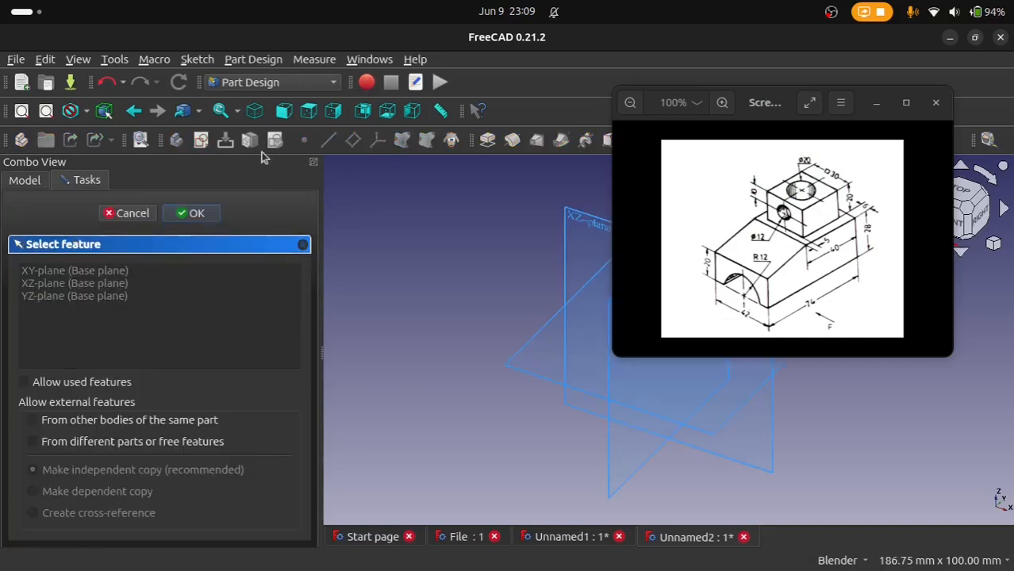
drag(723, 111, 274, 154)
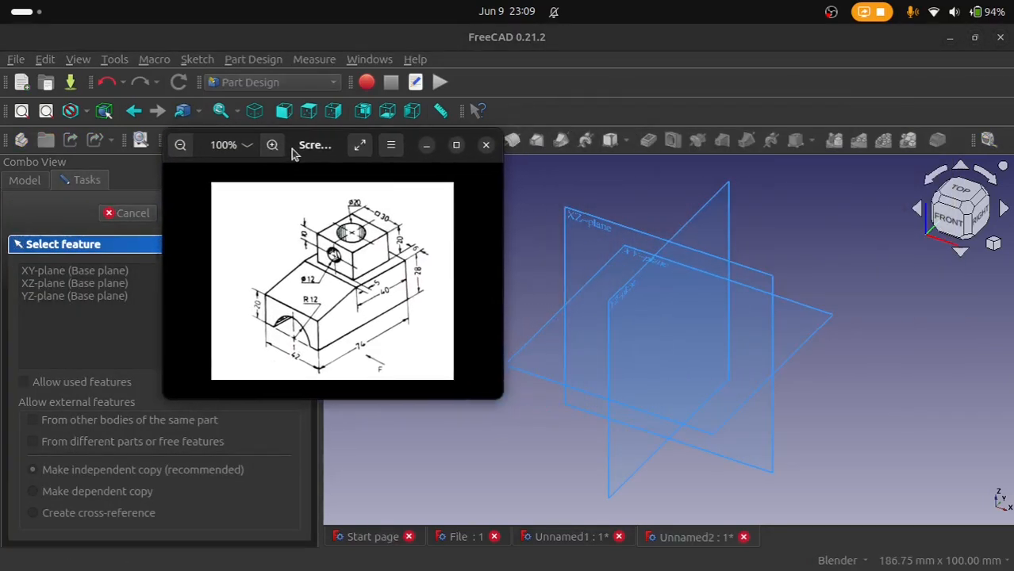
click(618, 297)
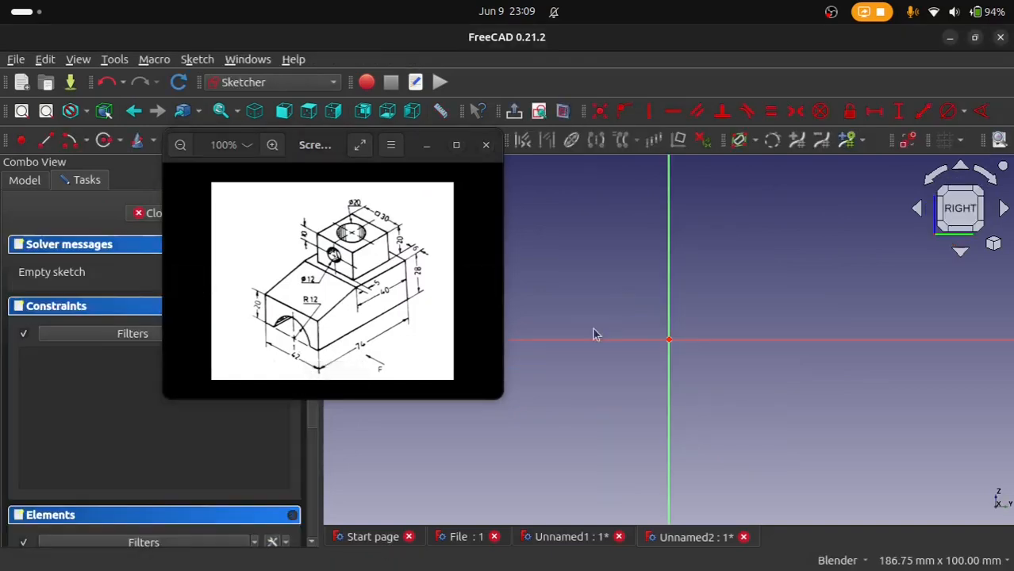
Step: Draw a horizontal line about 85 mm long above the sketch origin, crossing the vertical axis
click(46, 141)
click(577, 257)
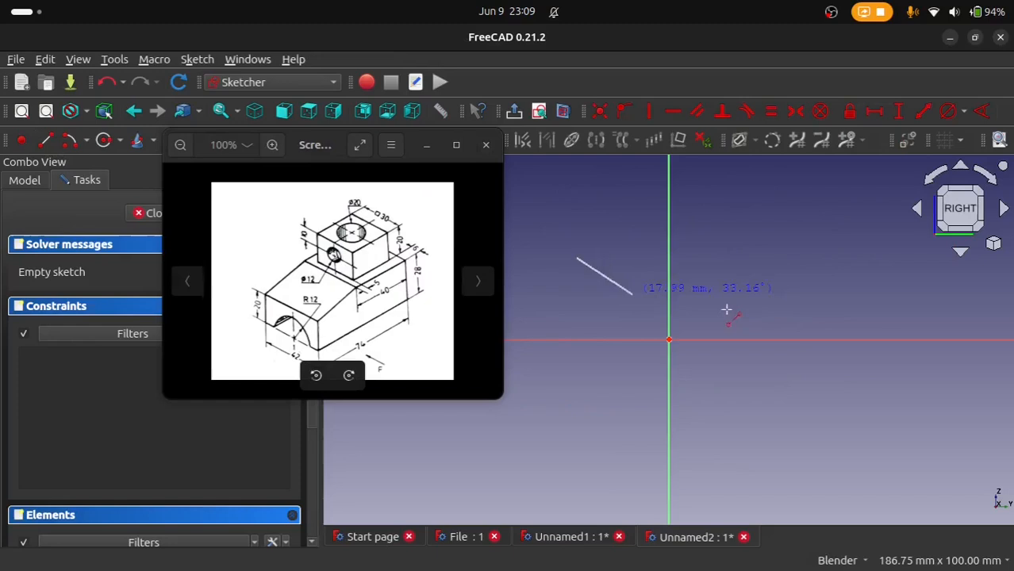
click(894, 258)
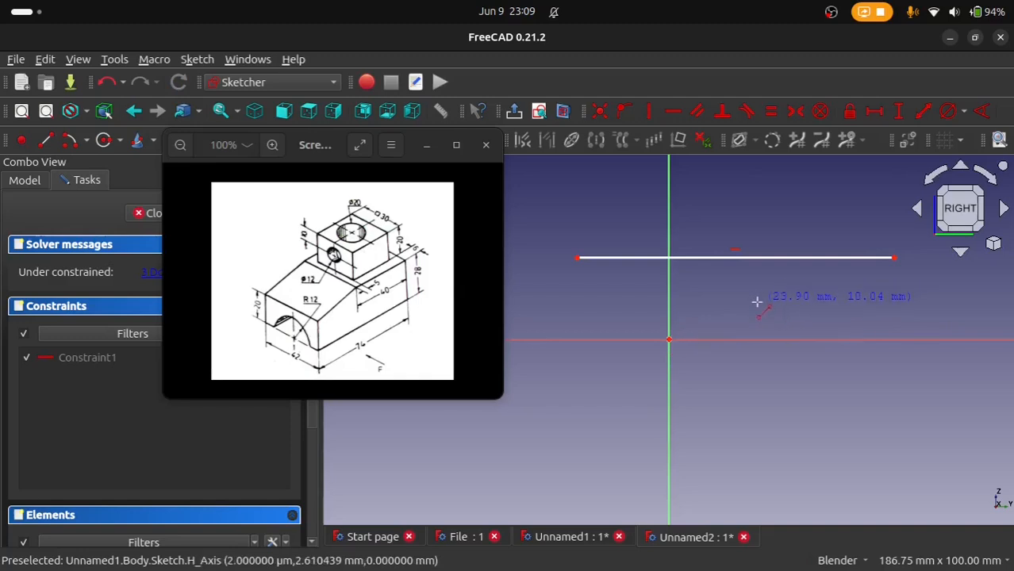
key(Escape)
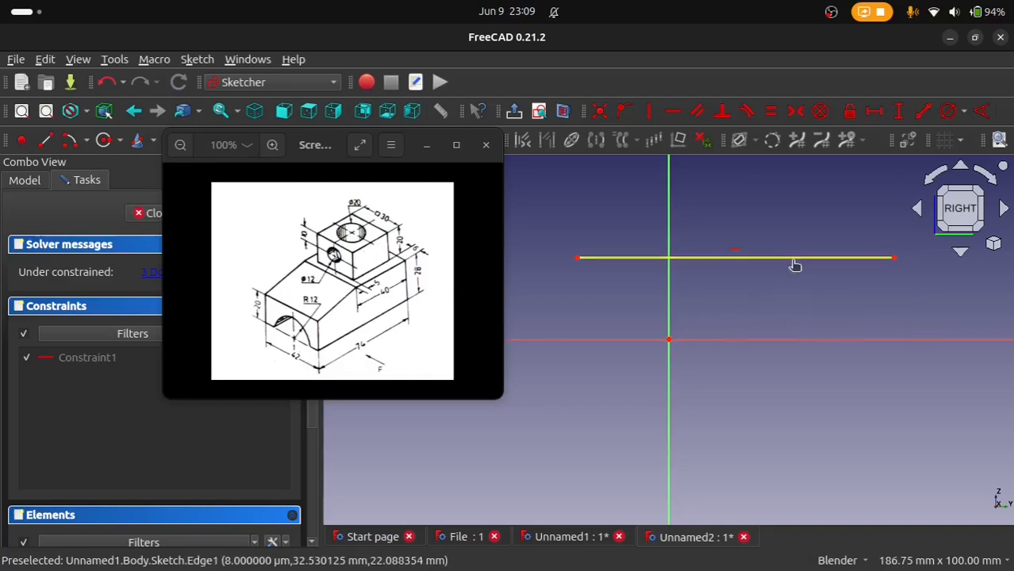
Step: Constrain the horizontal line's endpoints symmetric about the sketch origin
click(789, 260)
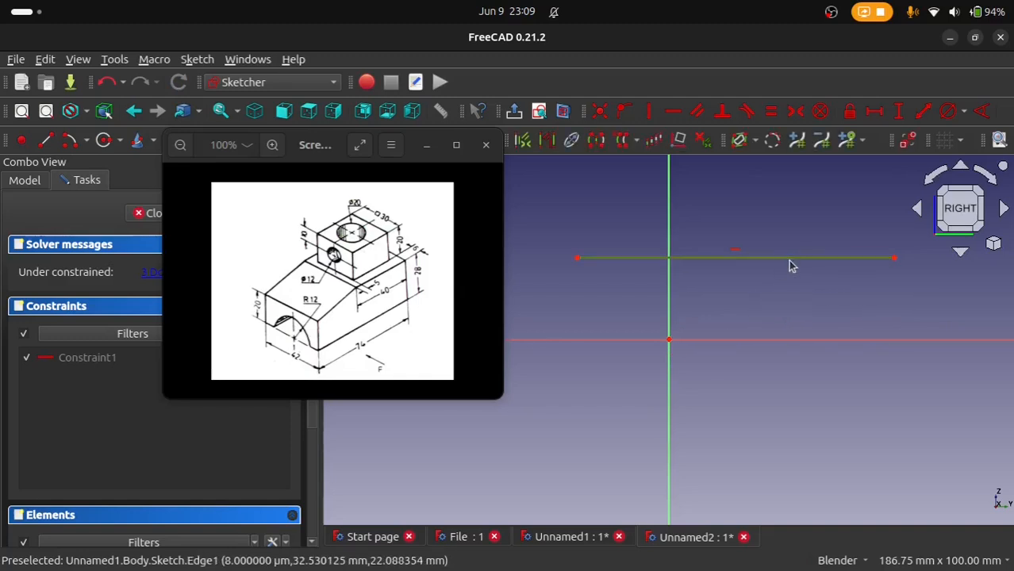
click(669, 341)
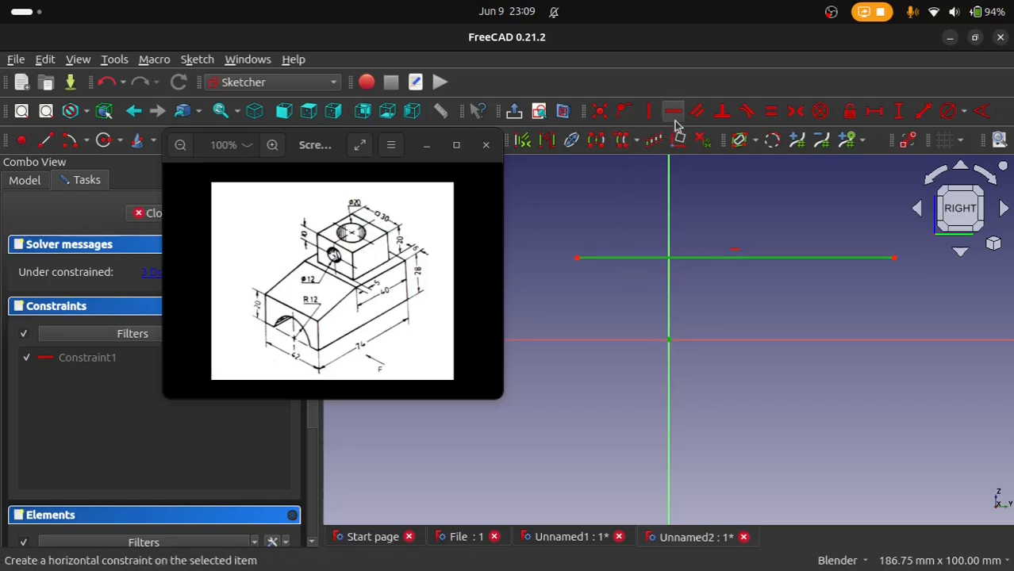
click(790, 117)
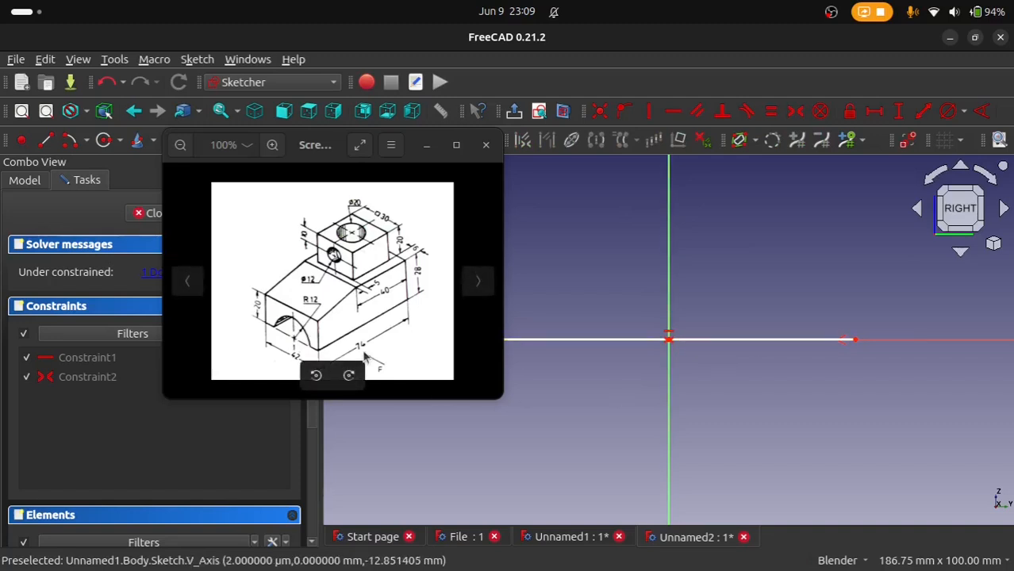
Step: Constrain the base line's horizontal length to 74 mm, as given in the reference drawing
scroll(374, 325, up, 2)
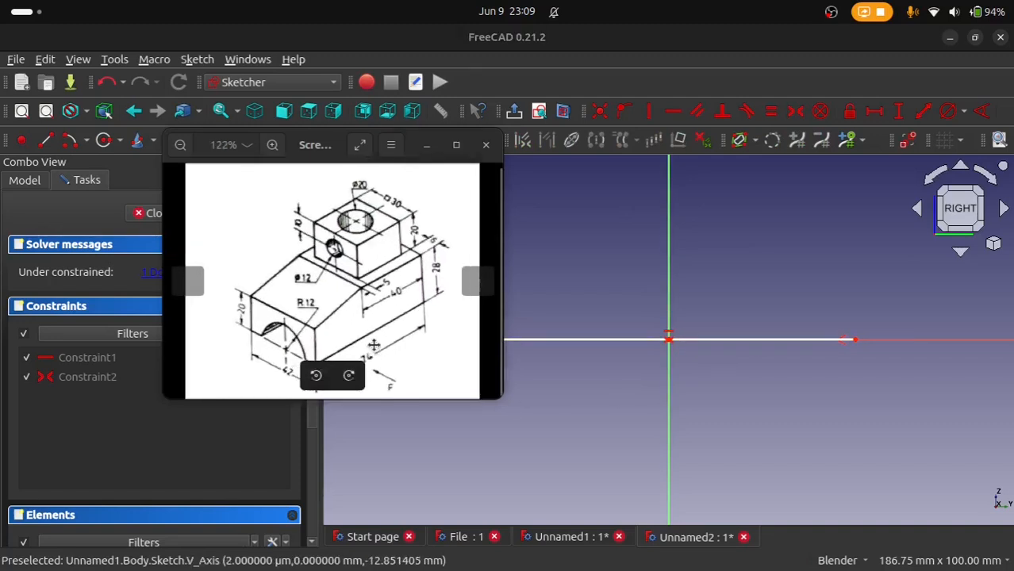
scroll(403, 318, up, 1)
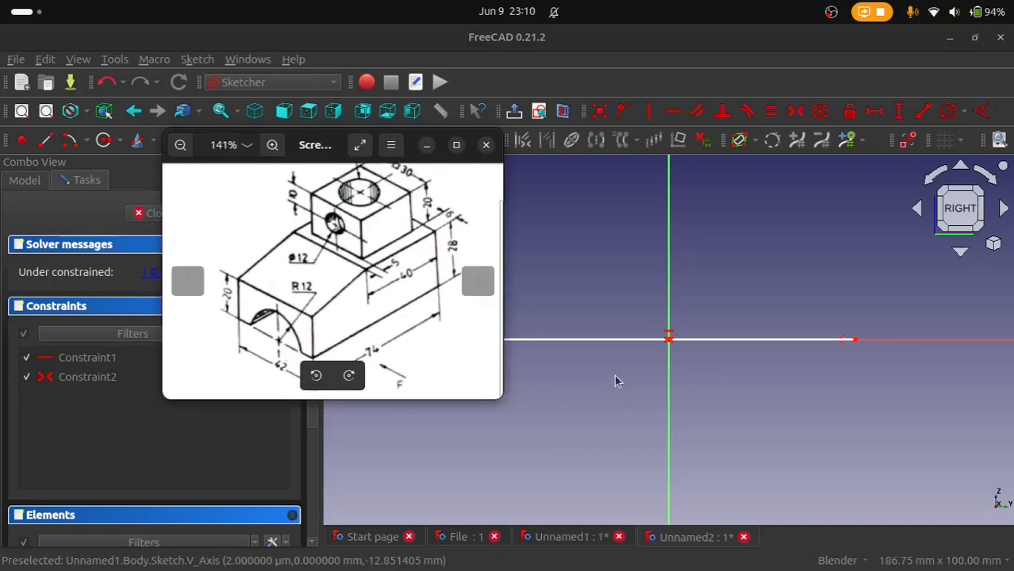
click(876, 112)
click(767, 342)
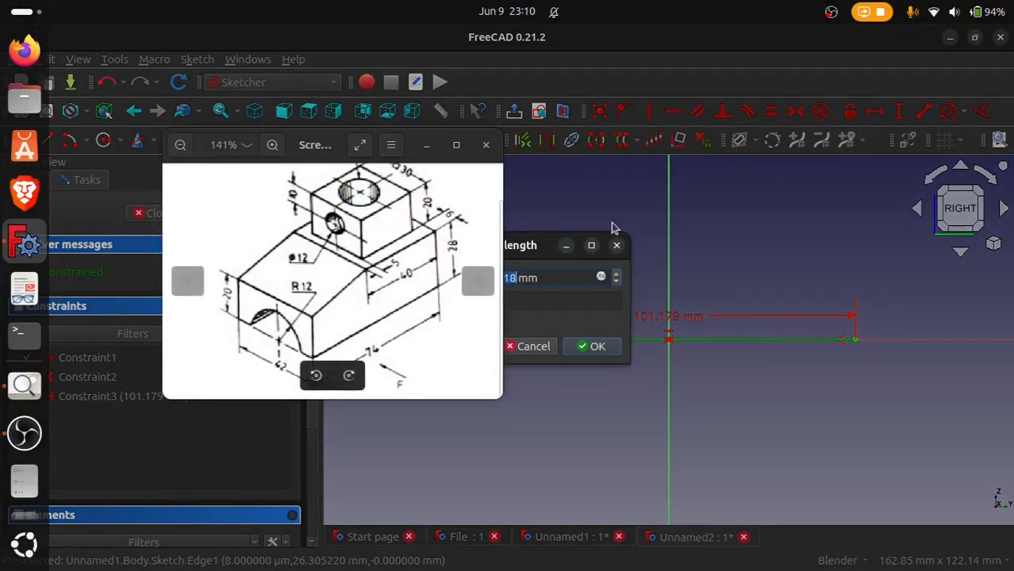
text(74)
key(Return)
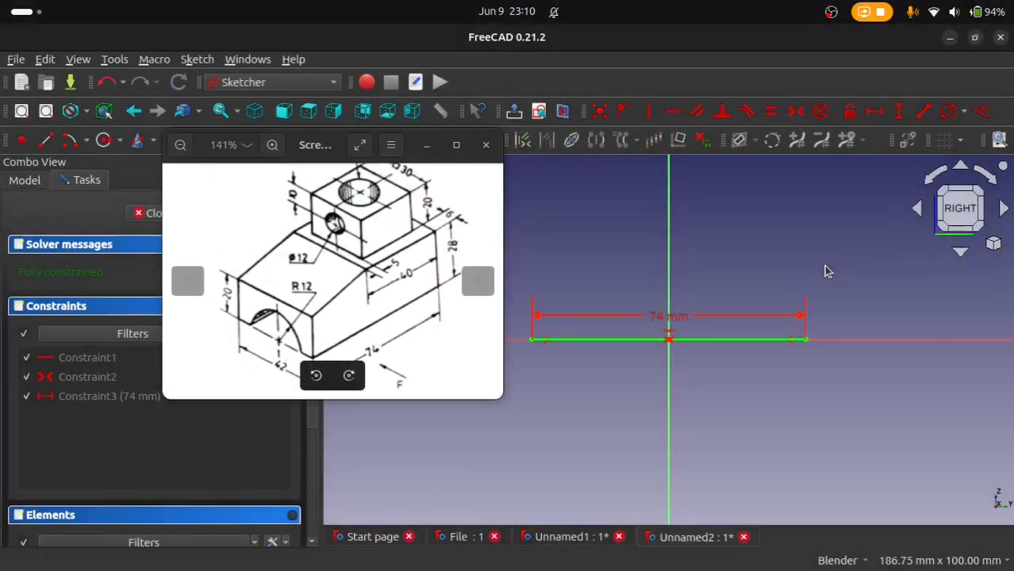
Step: Close the profile above the base line with a left vertical about 14 mm high, a rising slope, a horizontal top and a right side line
drag(316, 161, 153, 137)
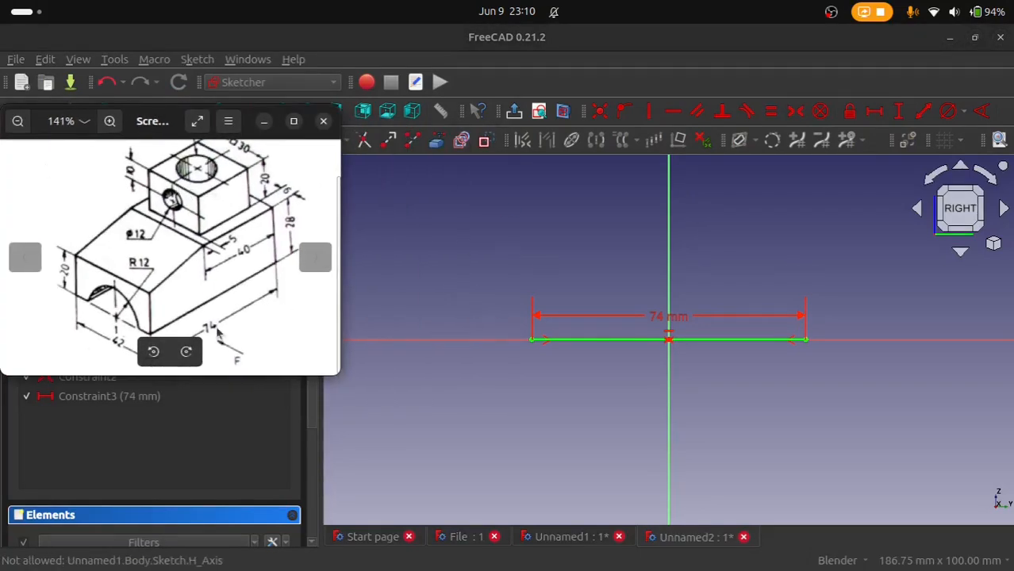
mouse_move(103, 131)
mouse_down()
mouse_move(61, 236)
mouse_move(57, 273)
mouse_move(68, 265)
mouse_up()
click(46, 140)
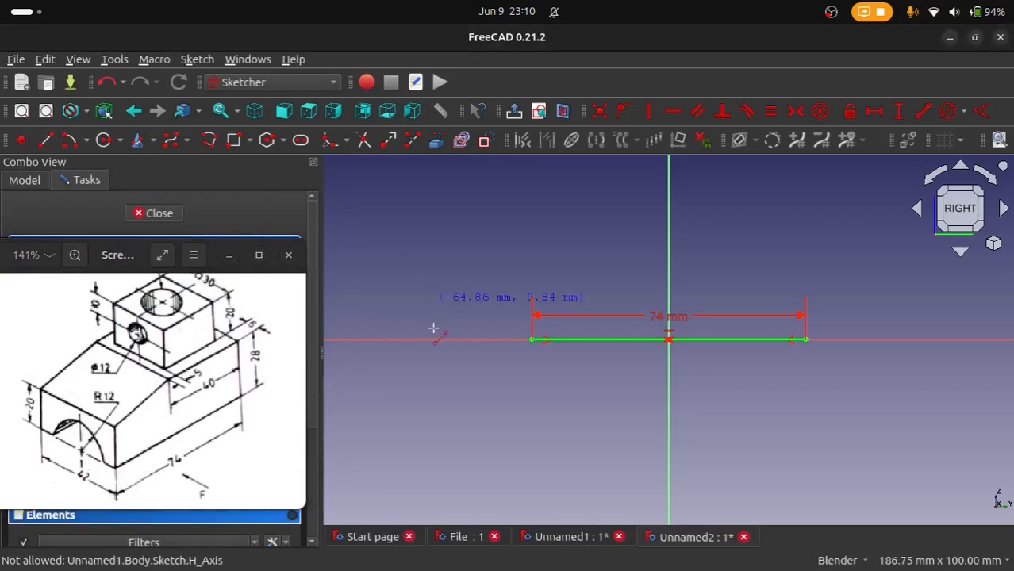
click(531, 339)
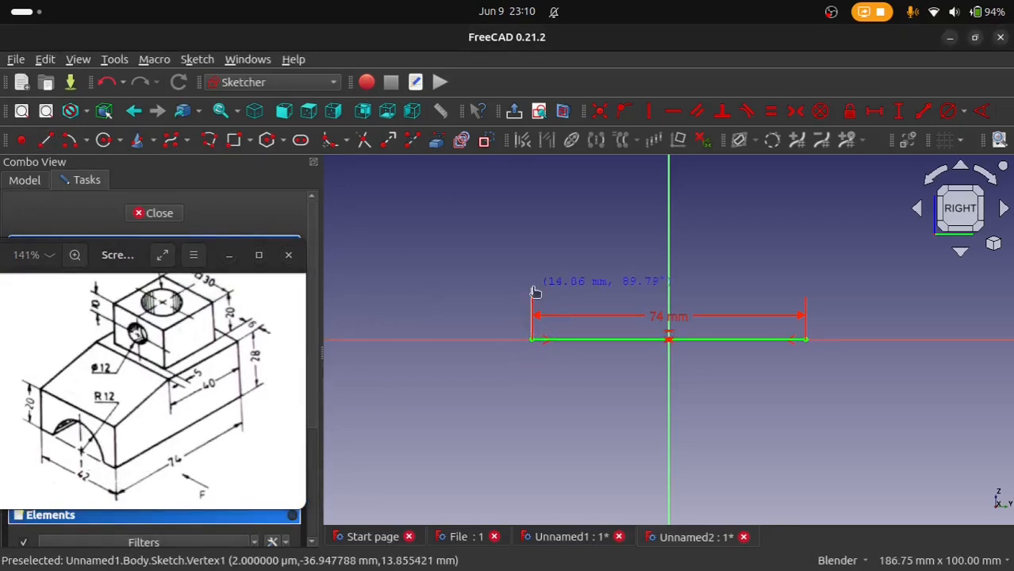
click(531, 289)
click(531, 289)
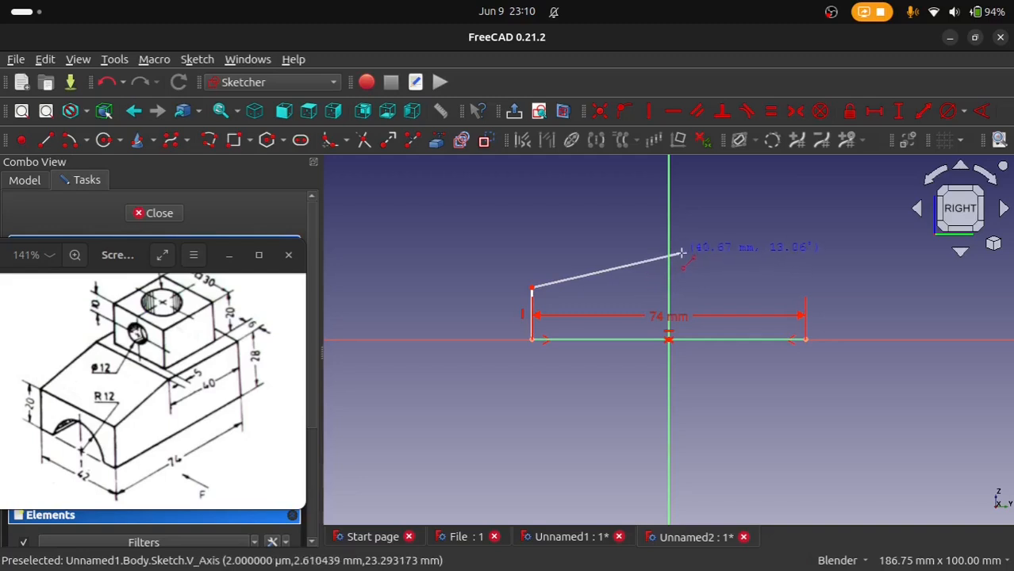
click(680, 254)
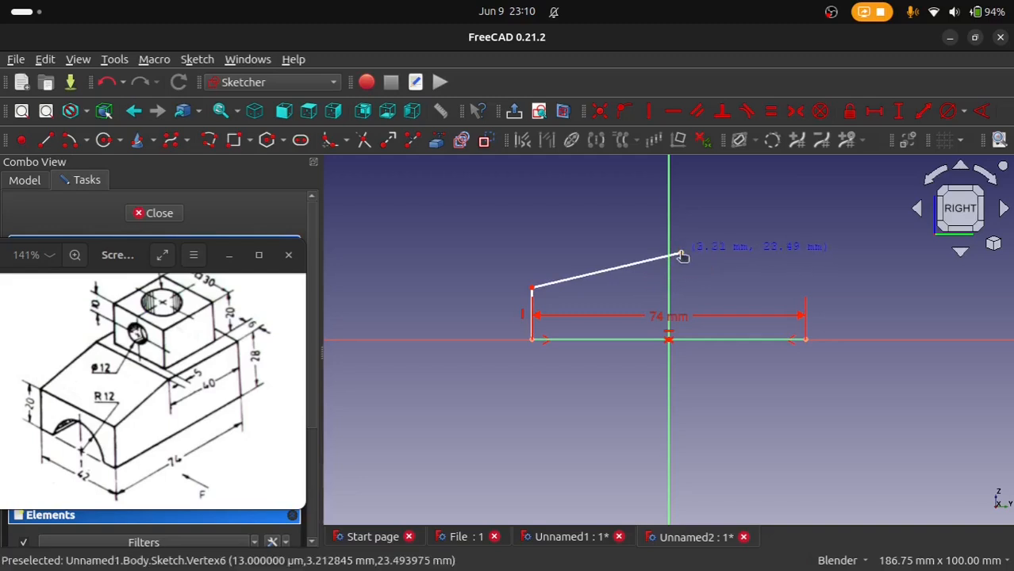
click(810, 254)
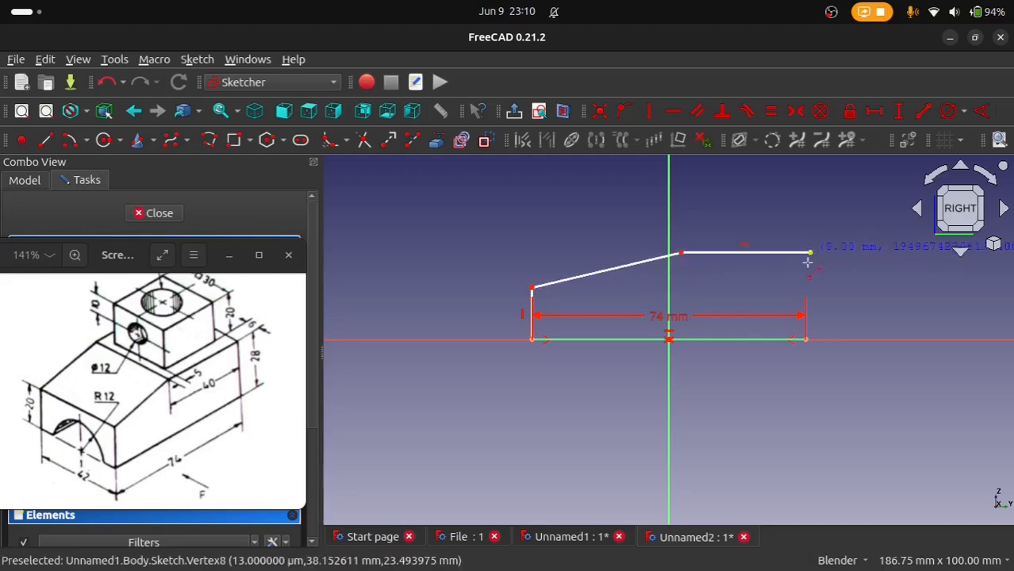
click(806, 340)
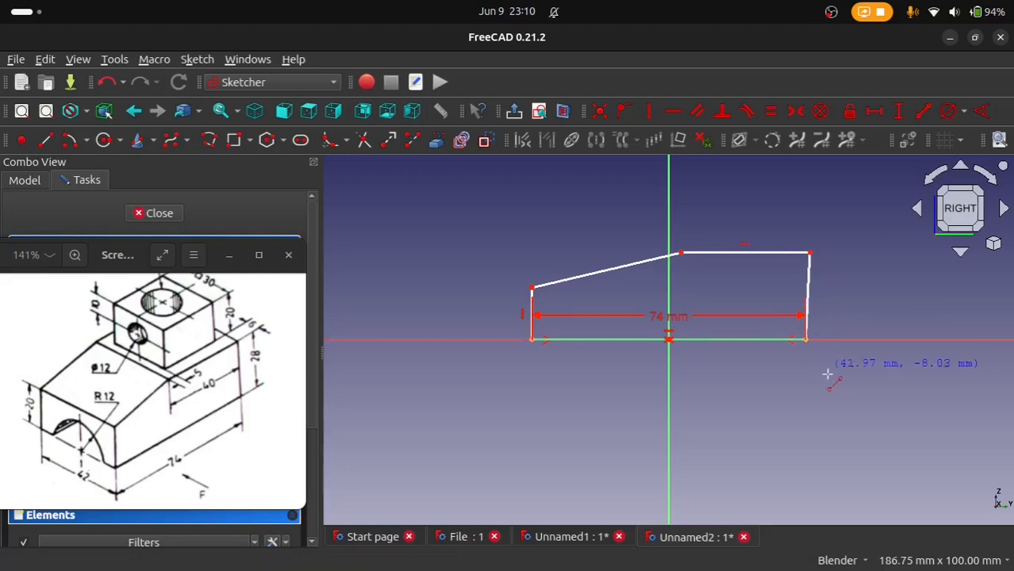
Step: Constrain the profile's right side line to be vertical and set its height to 28 mm
click(811, 289)
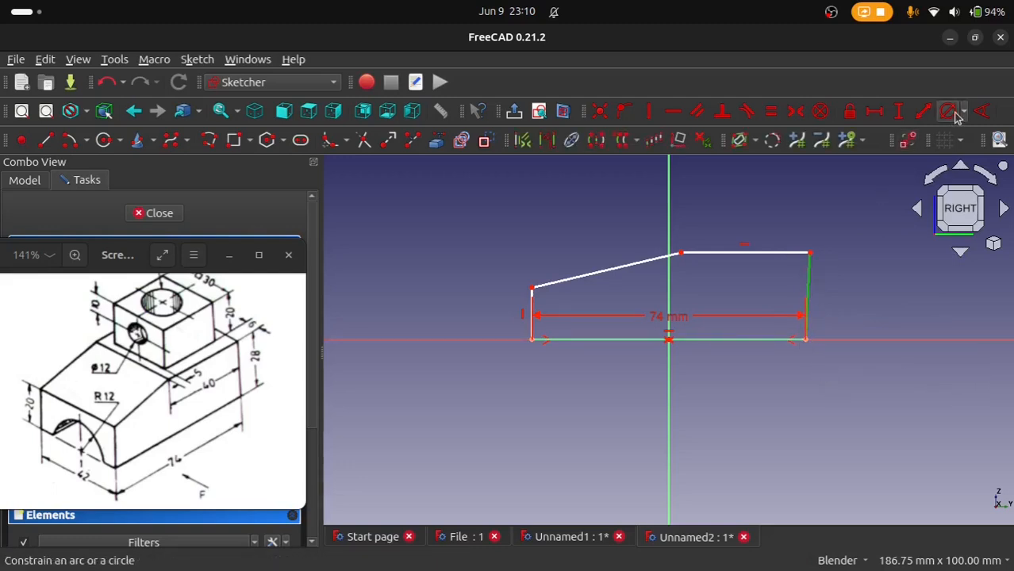
click(653, 115)
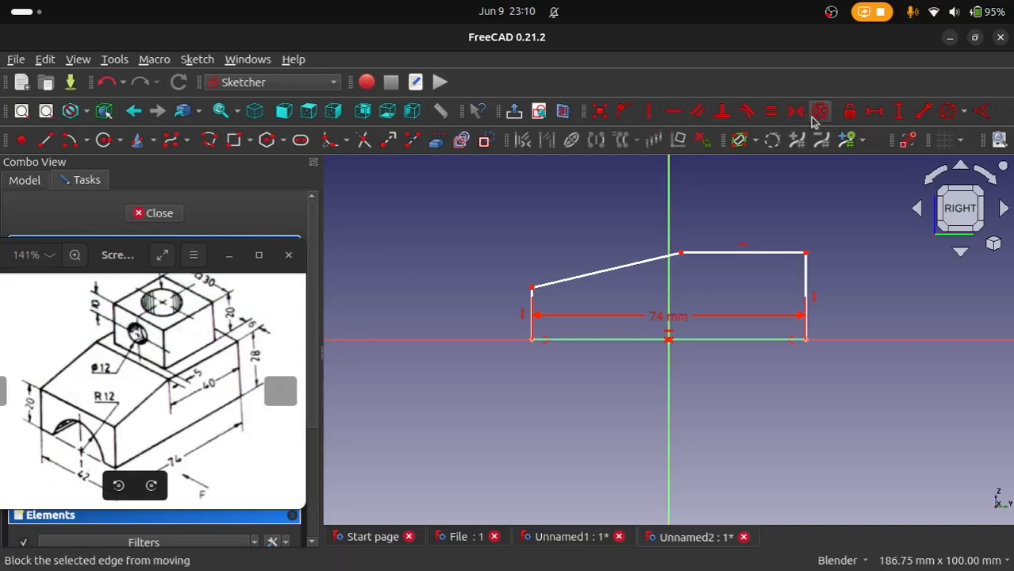
click(812, 290)
text(28)
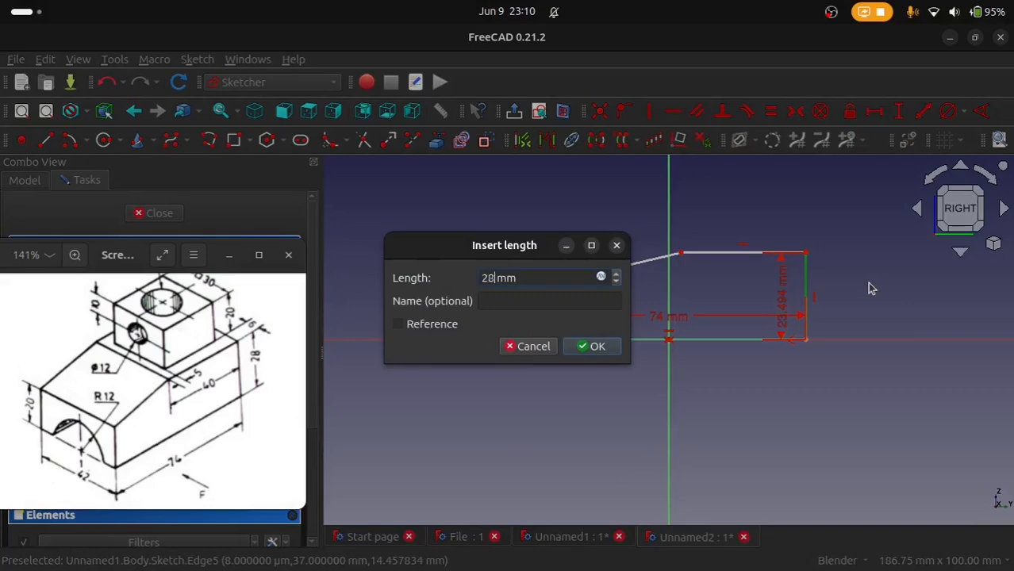
key(Return)
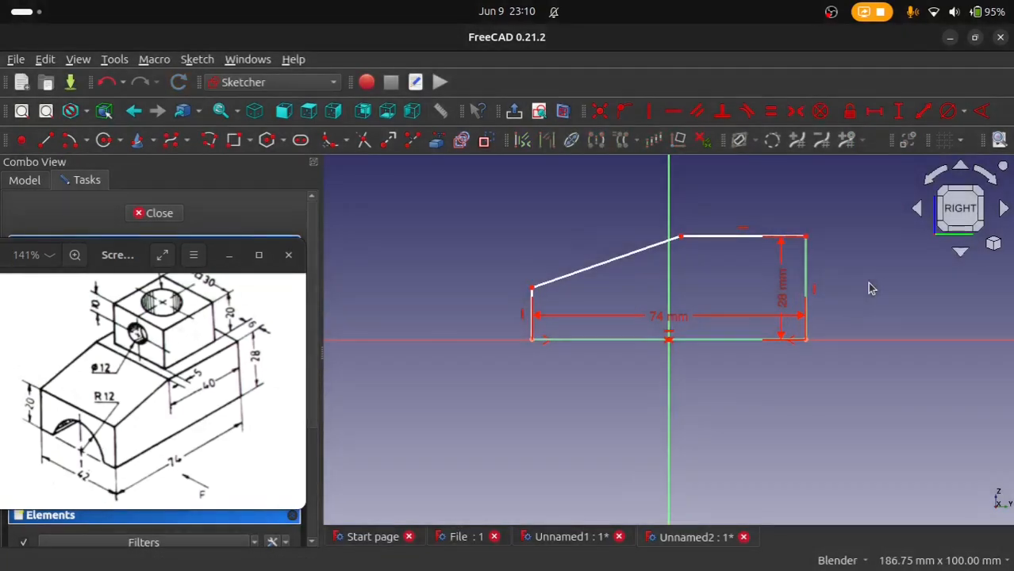
Step: Set the height of the profile's left vertical edge to 20 mm
click(536, 314)
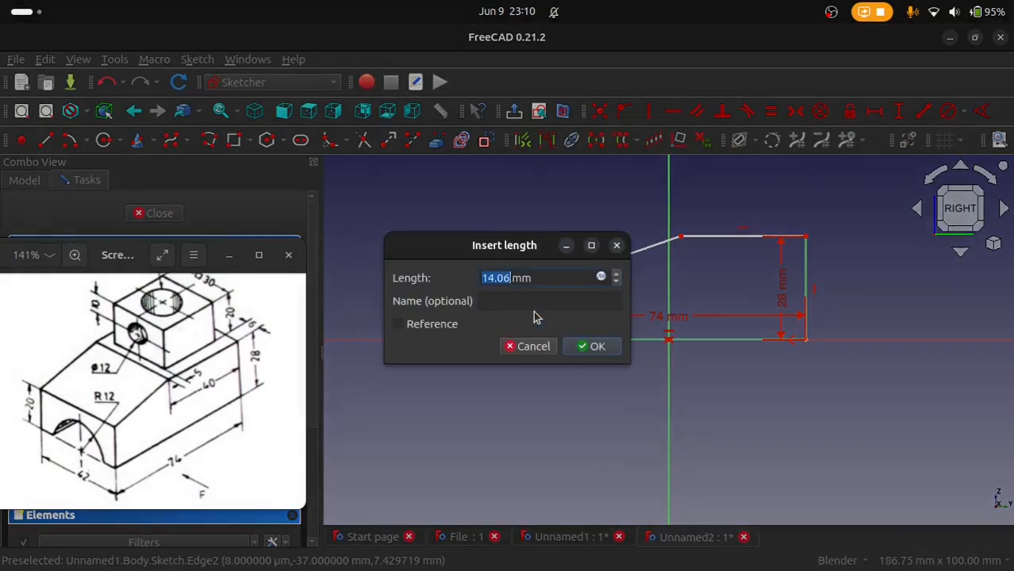
text(20)
key(Return)
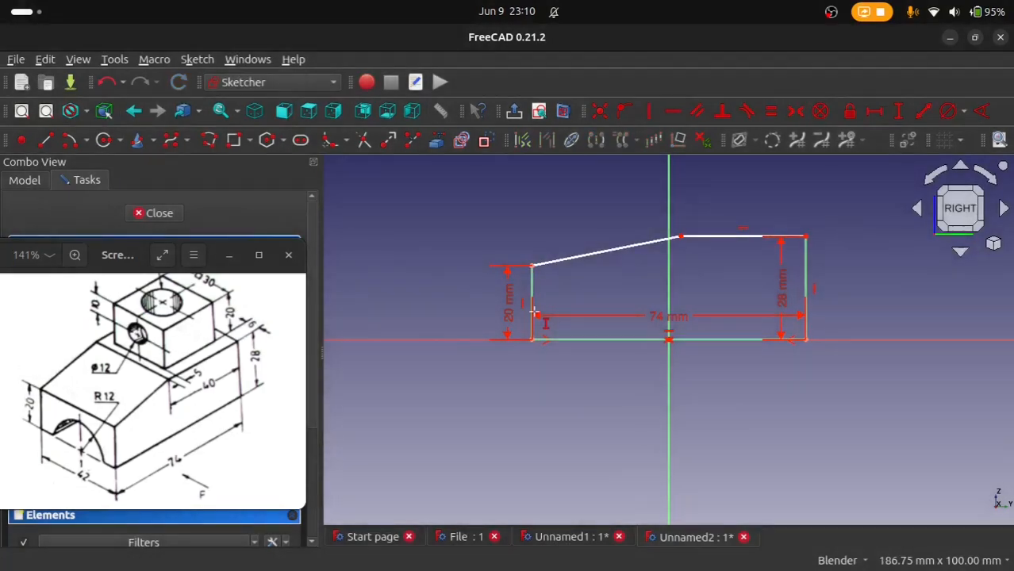
Step: Set the profile's horizontal top edge to 40 mm and move the reference drawing clear of the task controls
click(873, 111)
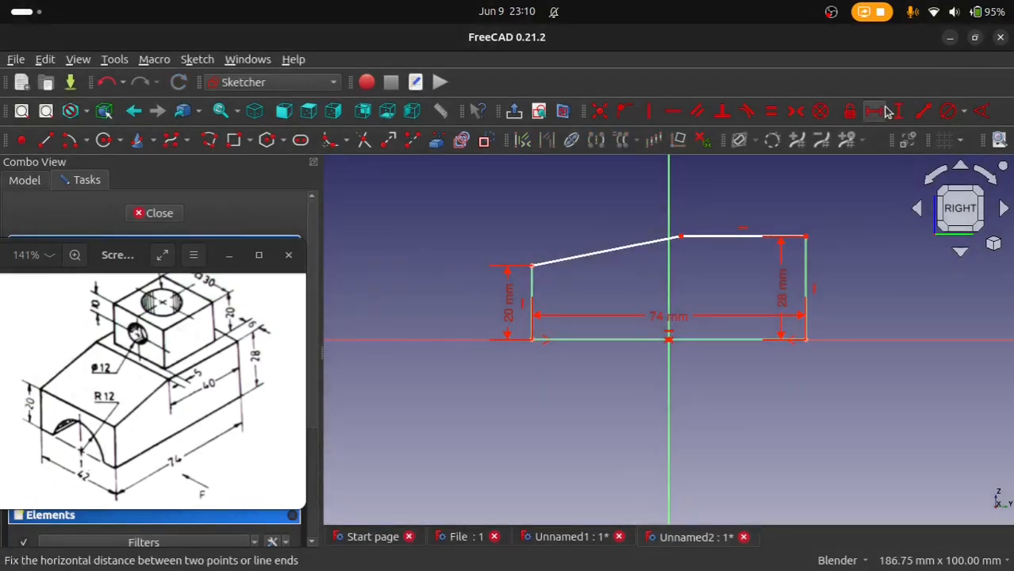
click(748, 236)
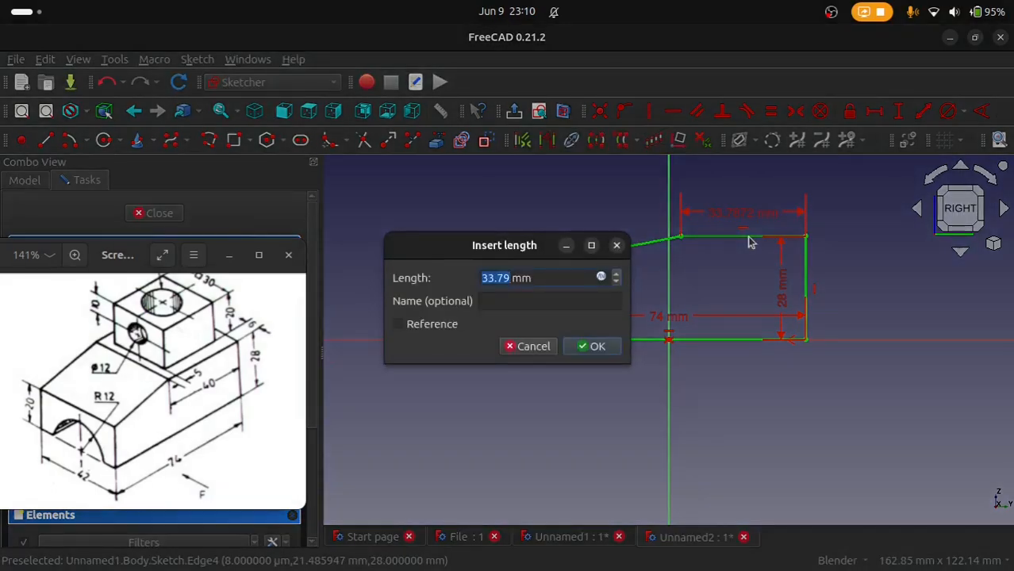
text(40)
key(Return)
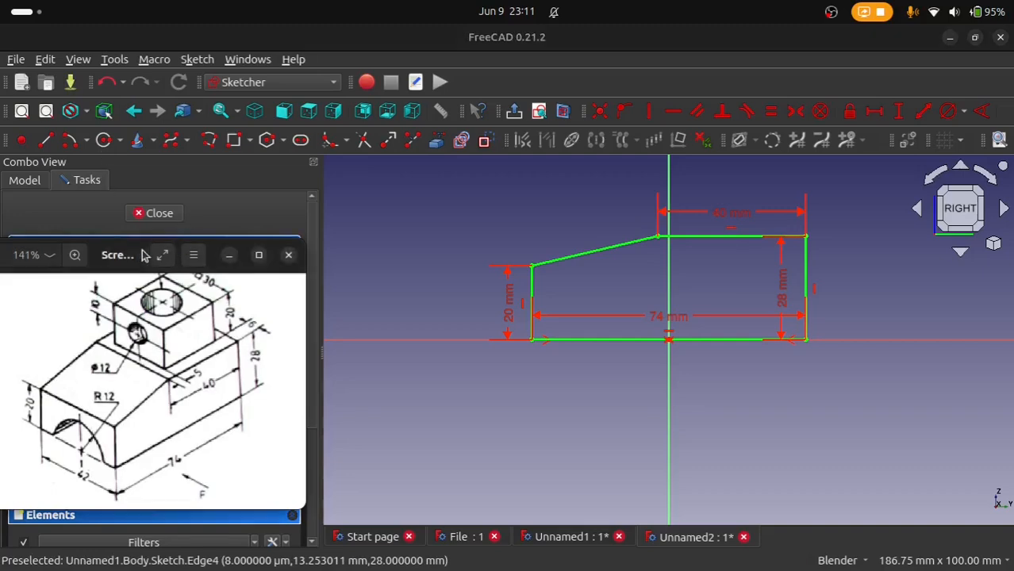
mouse_move(141, 255)
mouse_down()
mouse_move(677, 241)
mouse_move(776, 291)
mouse_move(802, 292)
mouse_up()
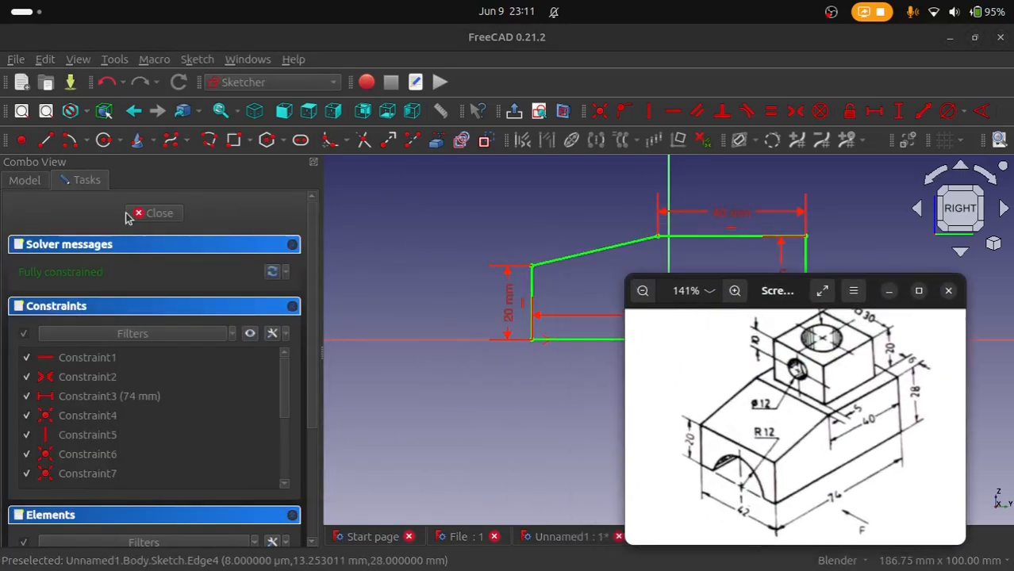
Step: Finish the profile sketch and pad it with a length of 42 mm
click(127, 213)
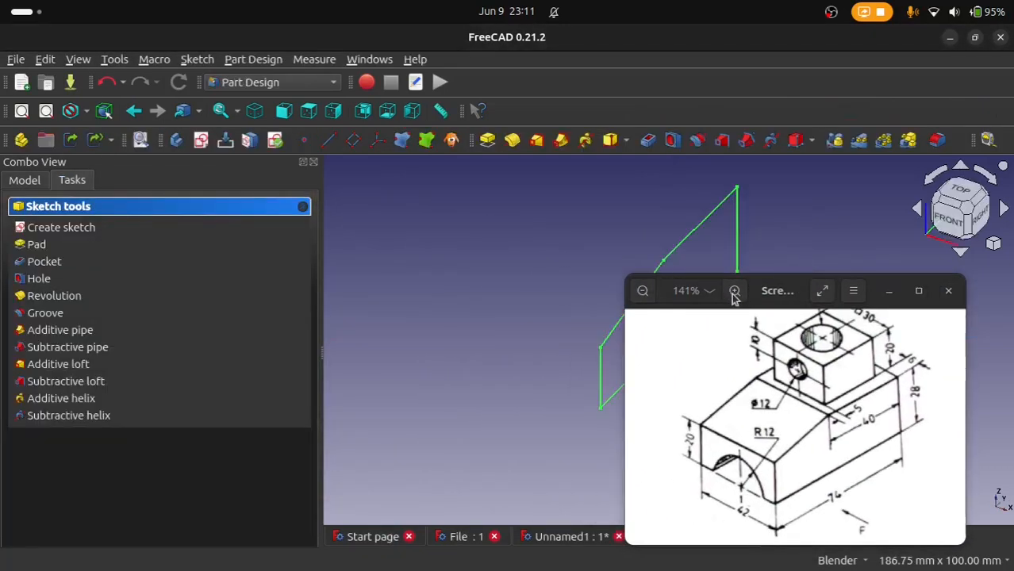
drag(766, 295, 639, 464)
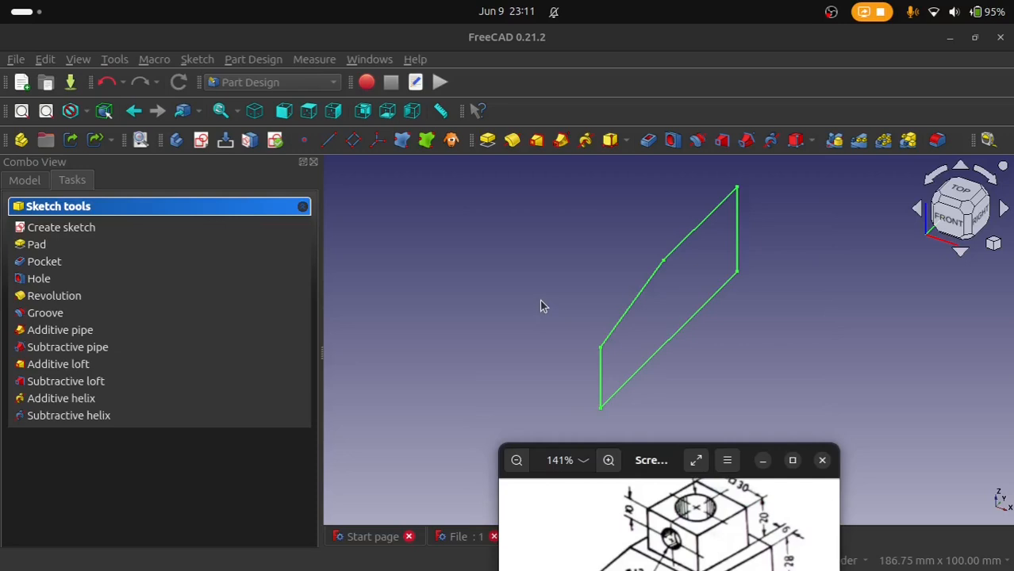
click(487, 143)
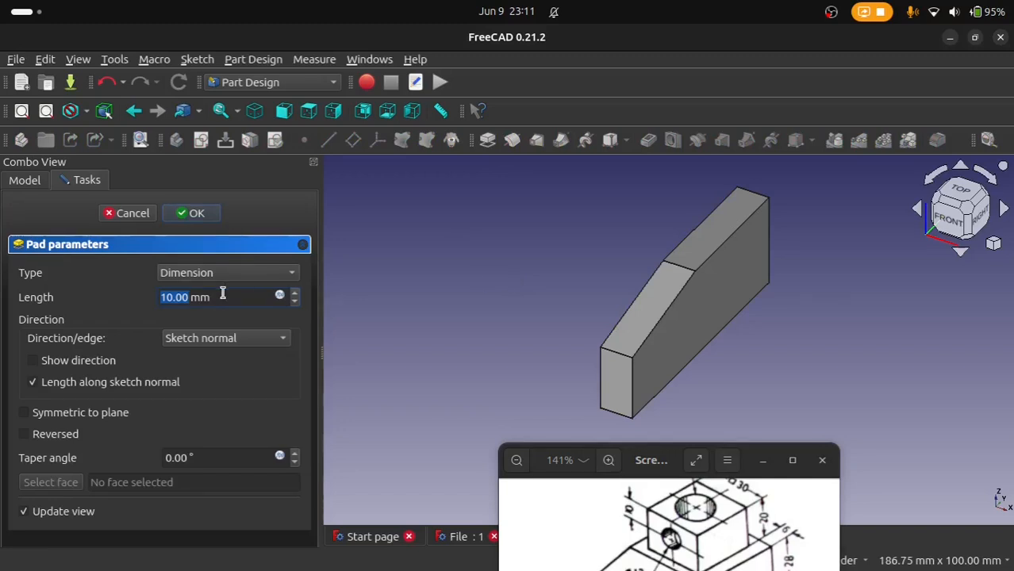
scroll(222, 294, up, 18)
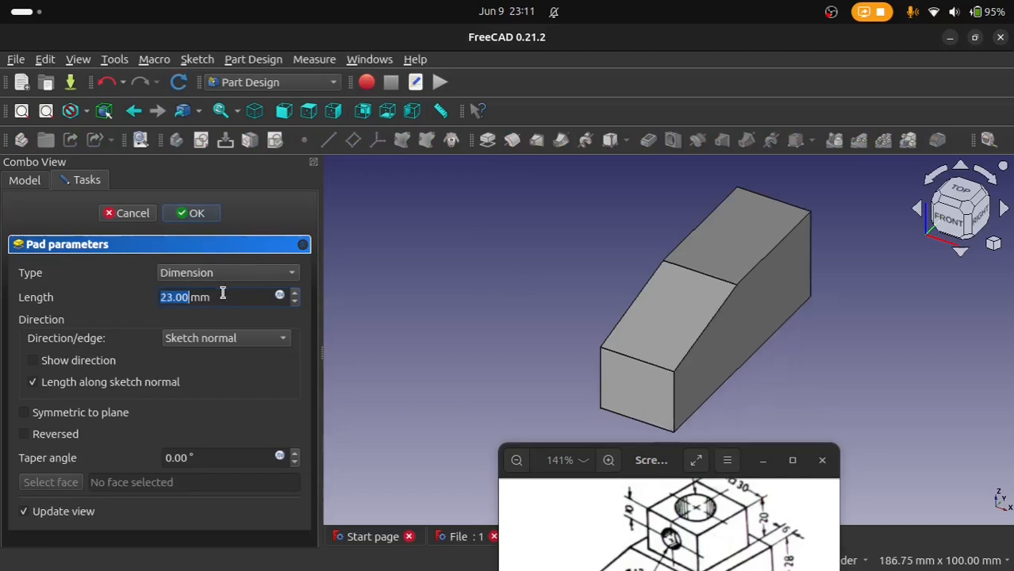
scroll(223, 294, up, 9)
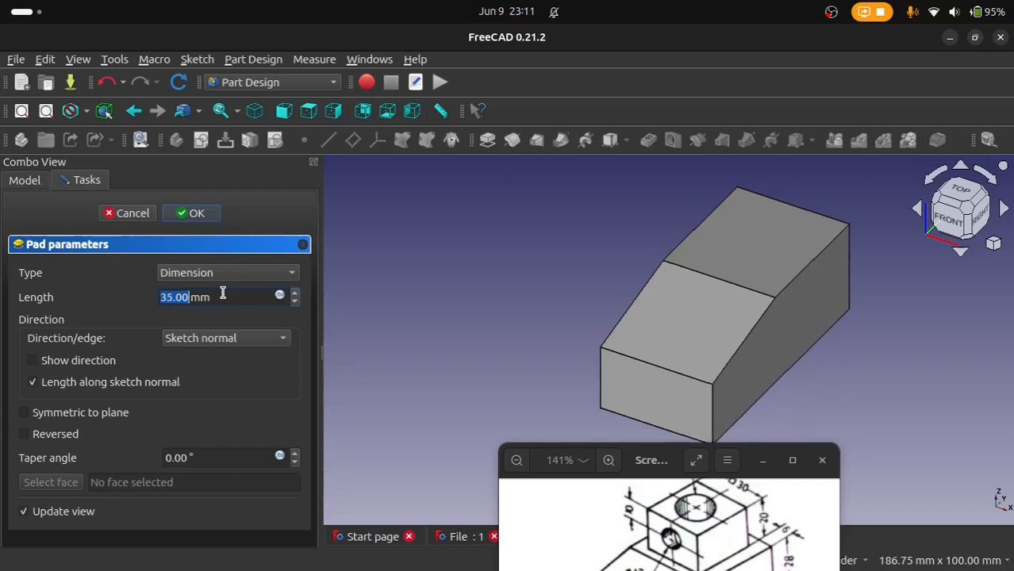
scroll(223, 293, down, 3)
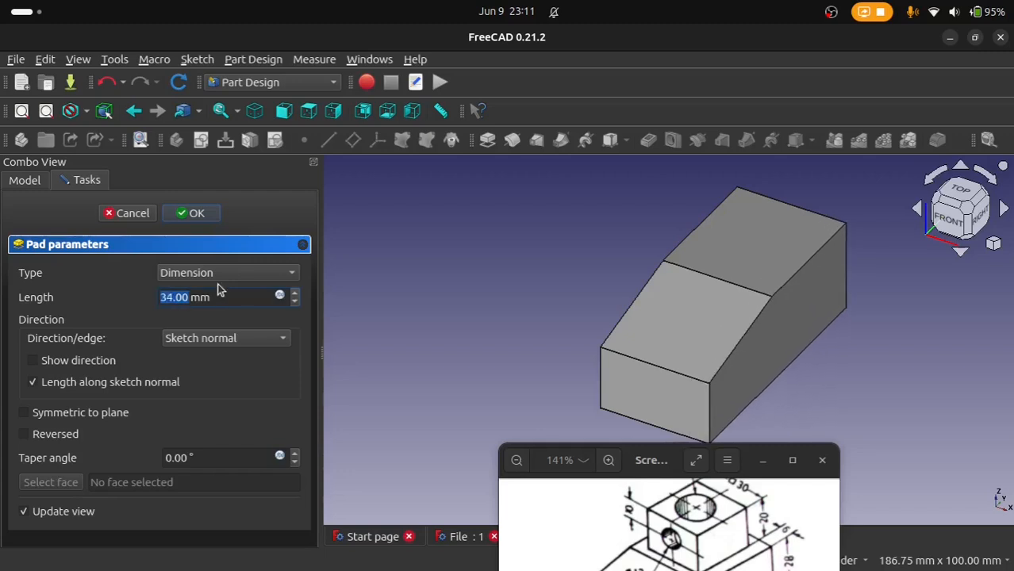
scroll(222, 297, down, 3)
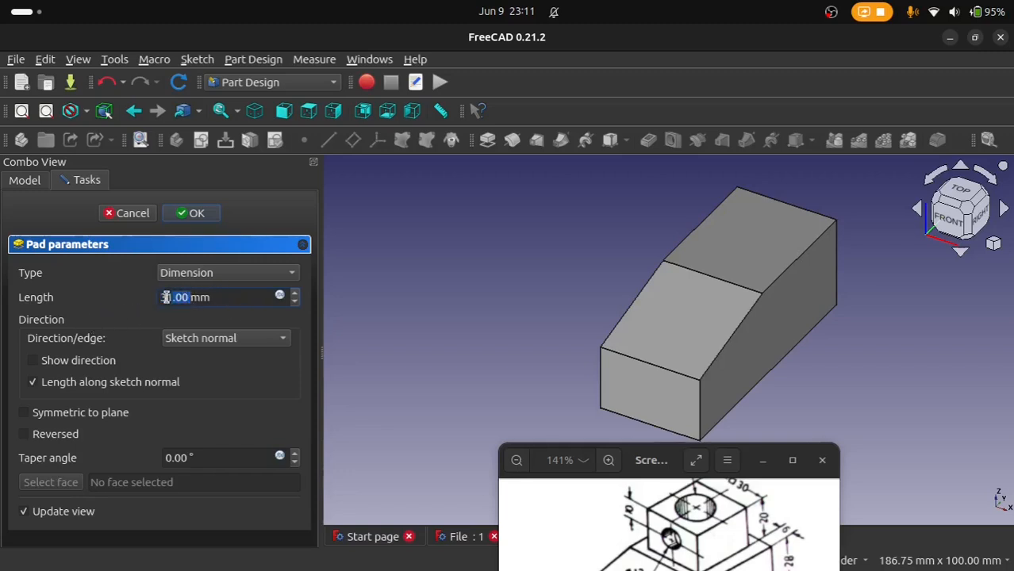
drag(631, 440, 597, 277)
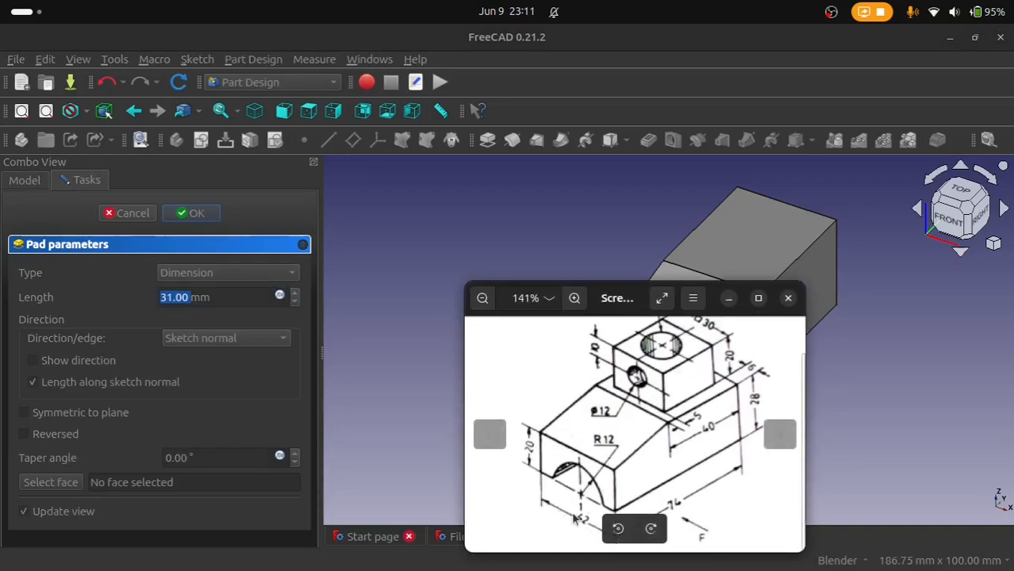
click(221, 298)
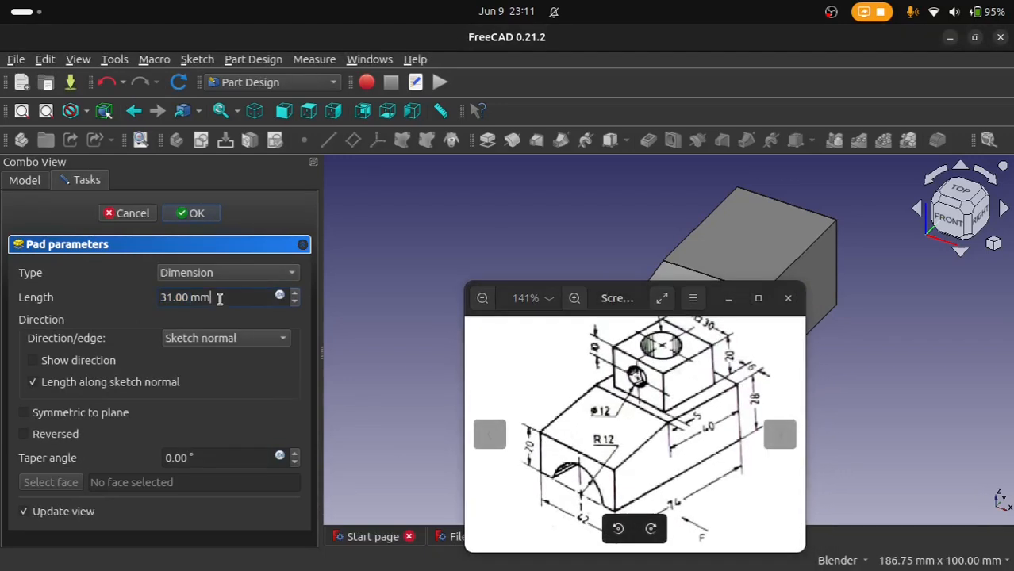
double_click(186, 296)
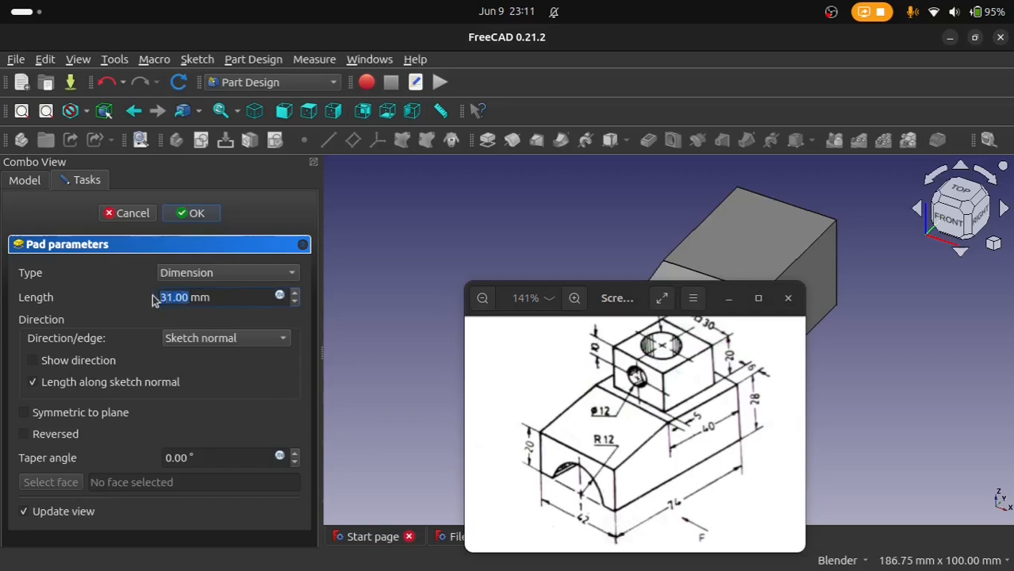
text(42)
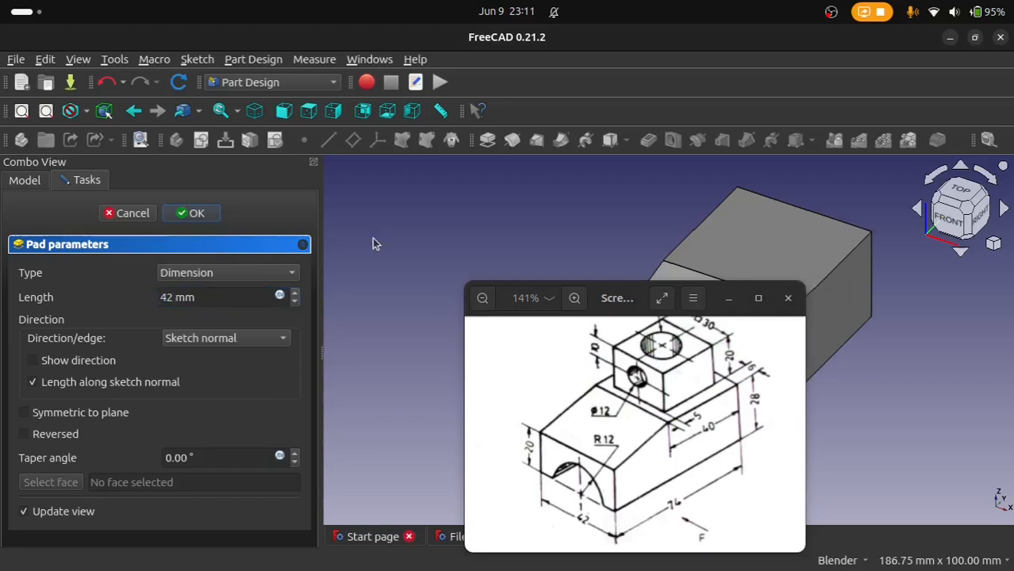
Step: Make the pad symmetric to the sketch plane and confirm it
click(25, 413)
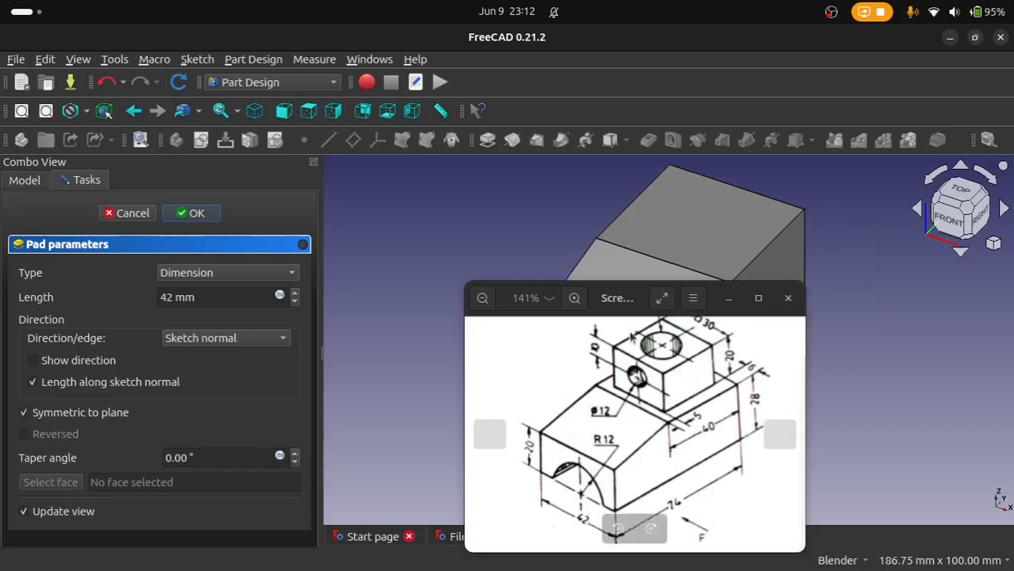
drag(613, 298, 693, 463)
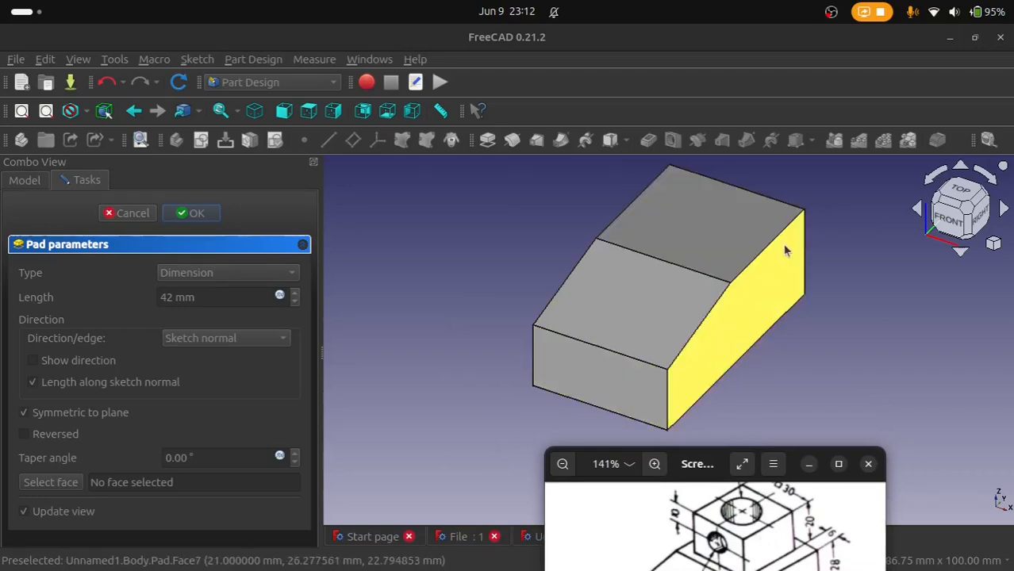
click(204, 217)
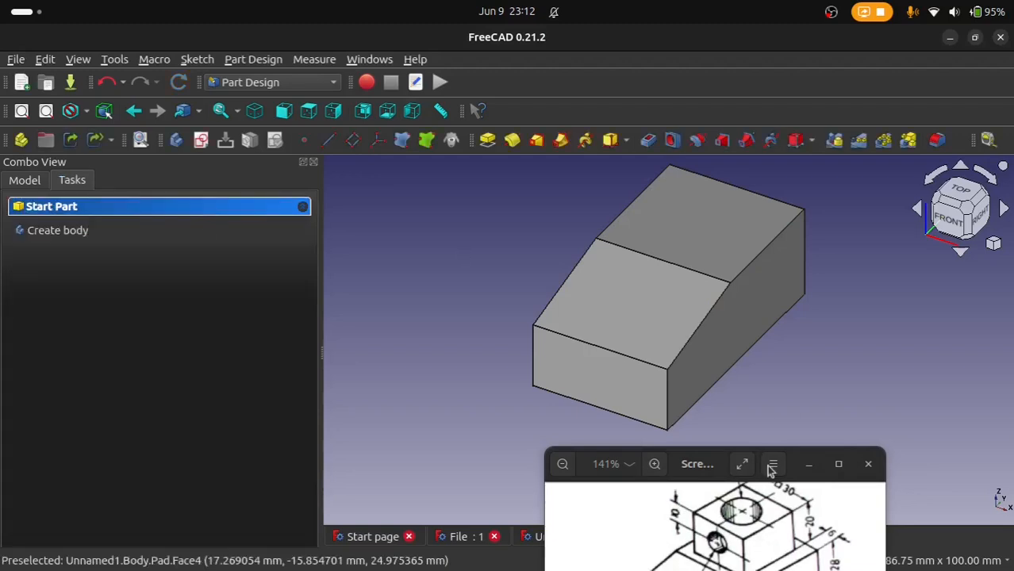
Step: Start a new sketch on the block's vertical end face below the slope, keeping the reference drawing in view
drag(716, 471, 299, 167)
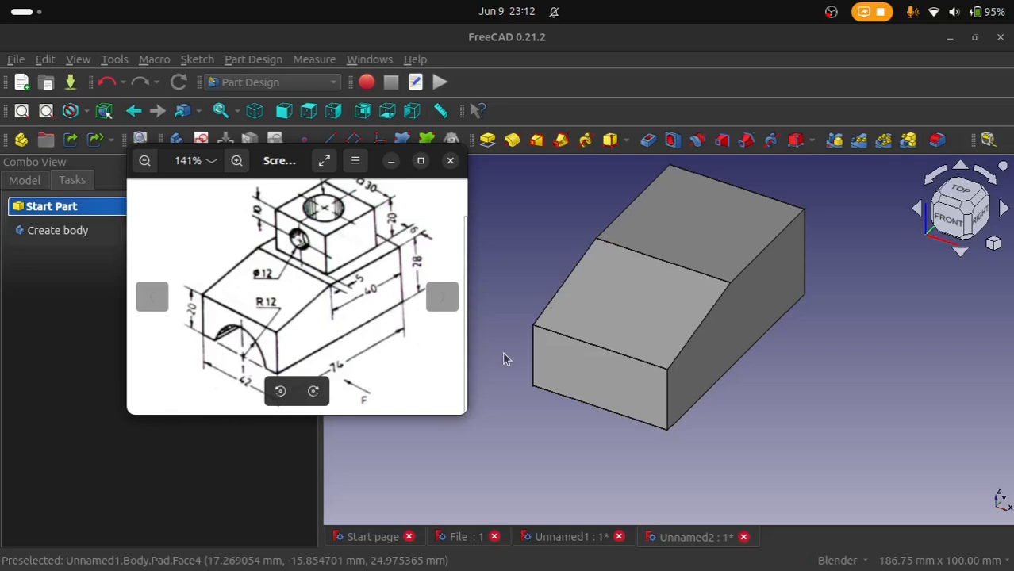
click(624, 374)
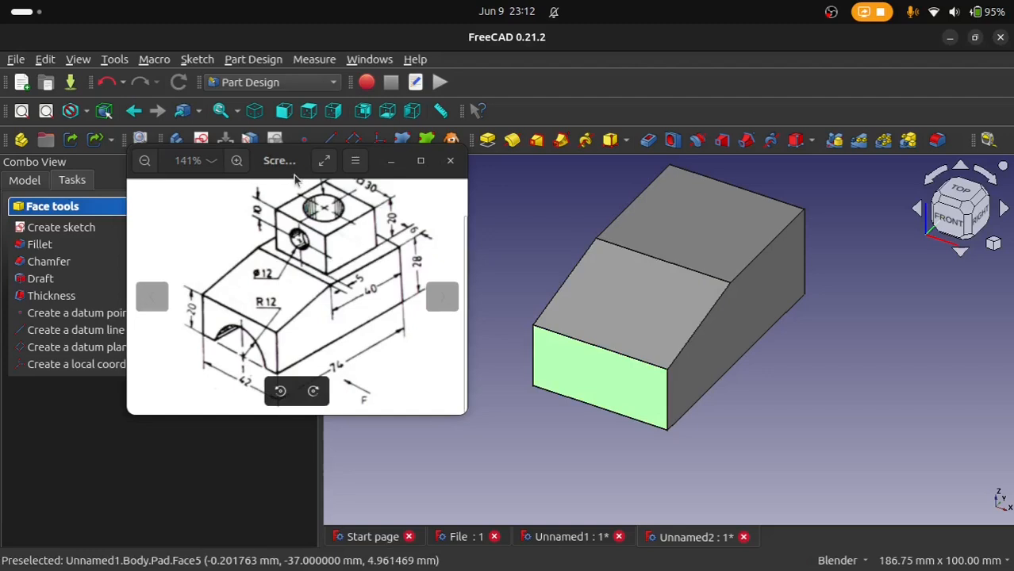
drag(282, 166, 185, 234)
click(199, 141)
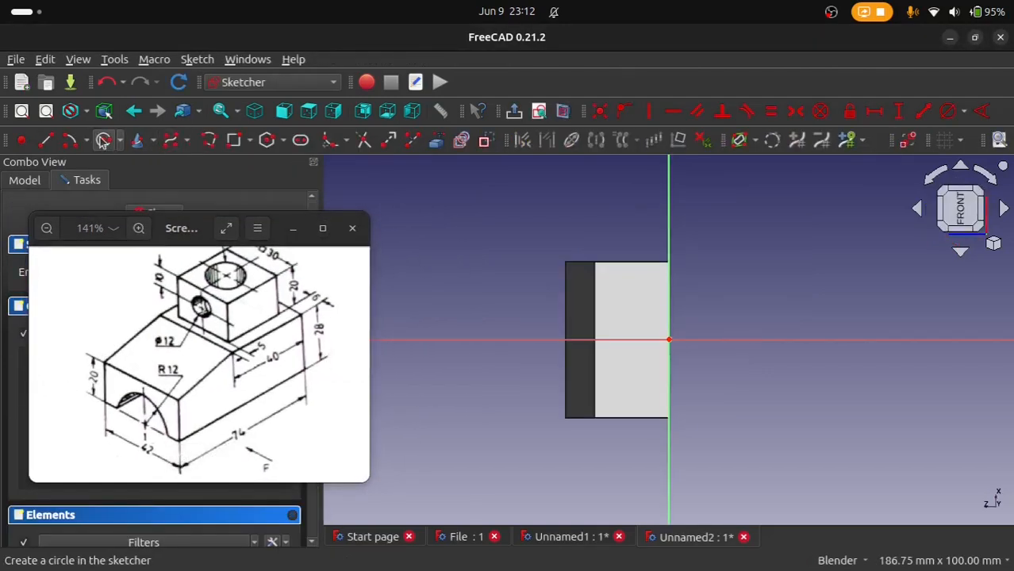
Step: Draw a circle centred on the sketch origin and set its diameter to 24 mm
scroll(746, 357, up, 3)
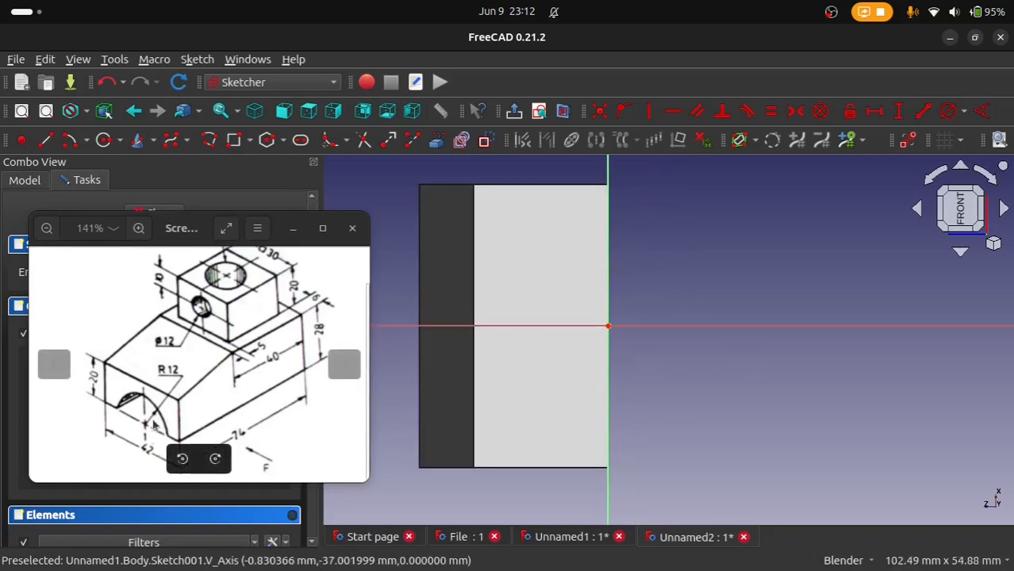
click(106, 143)
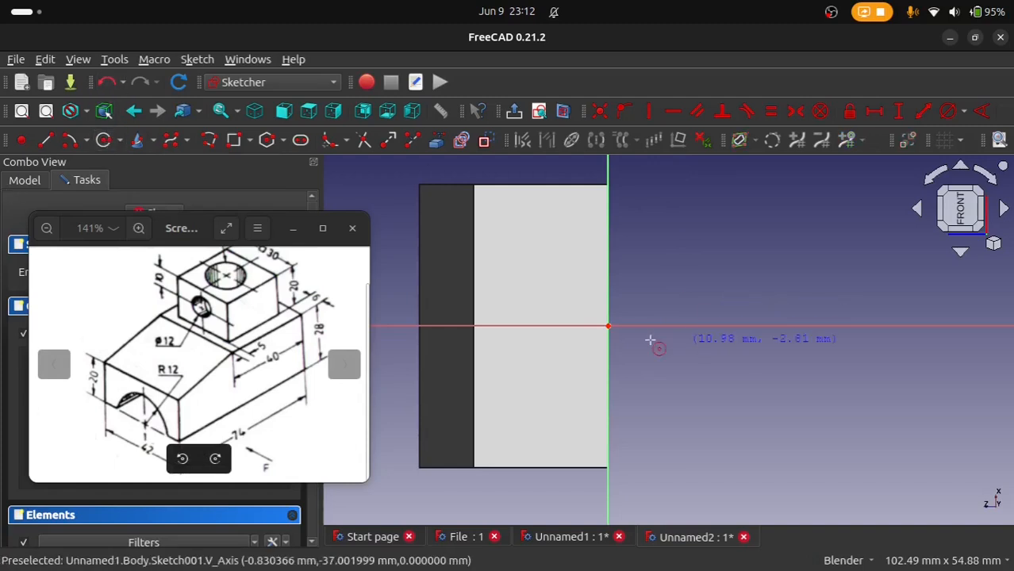
click(608, 326)
click(516, 255)
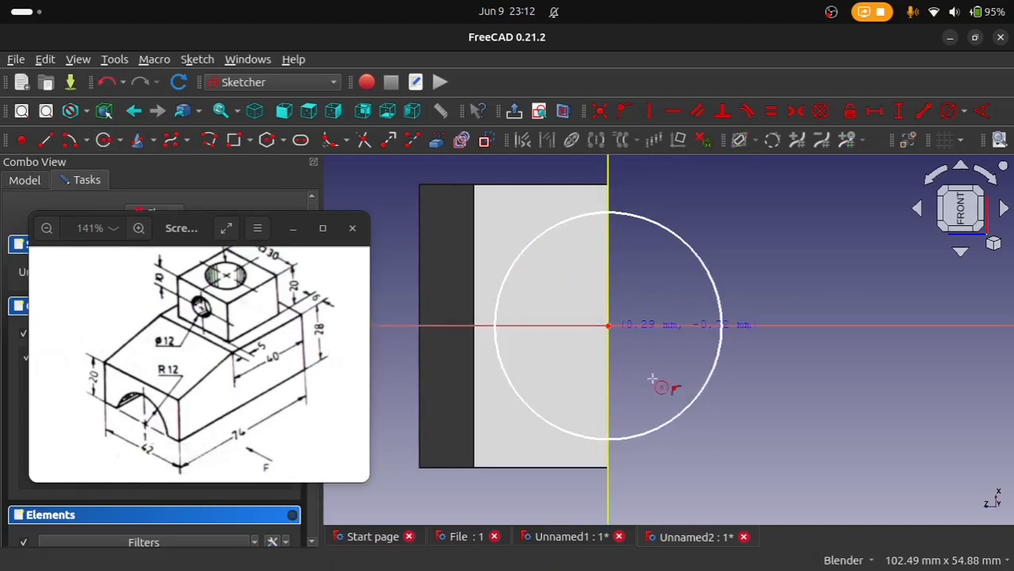
click(947, 112)
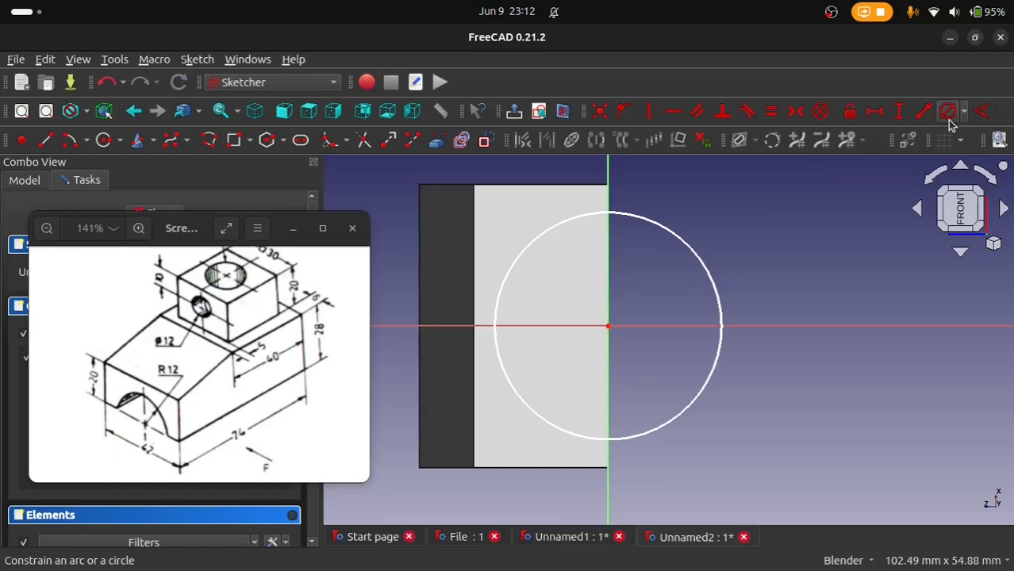
click(715, 279)
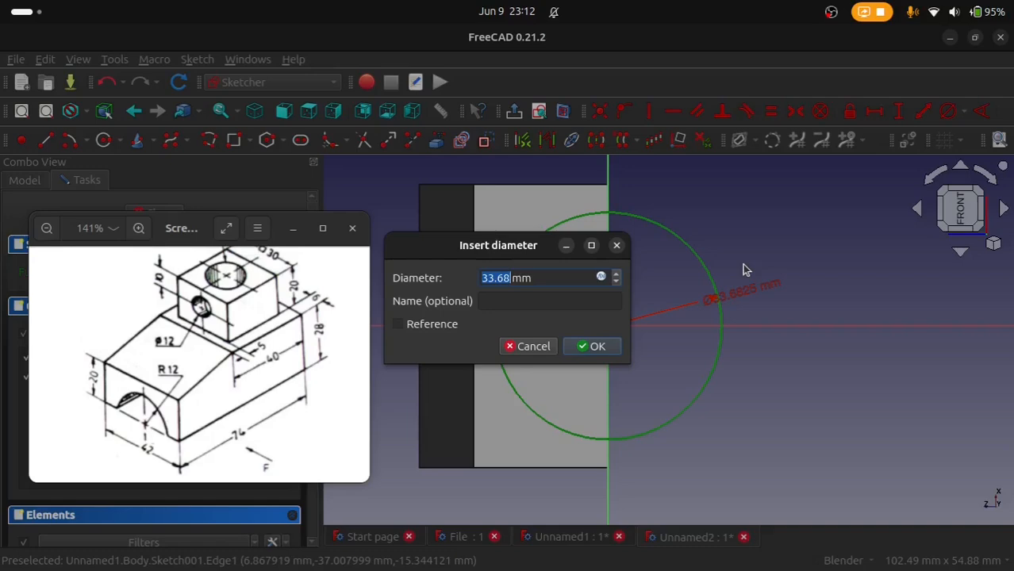
text(24)
key(Return)
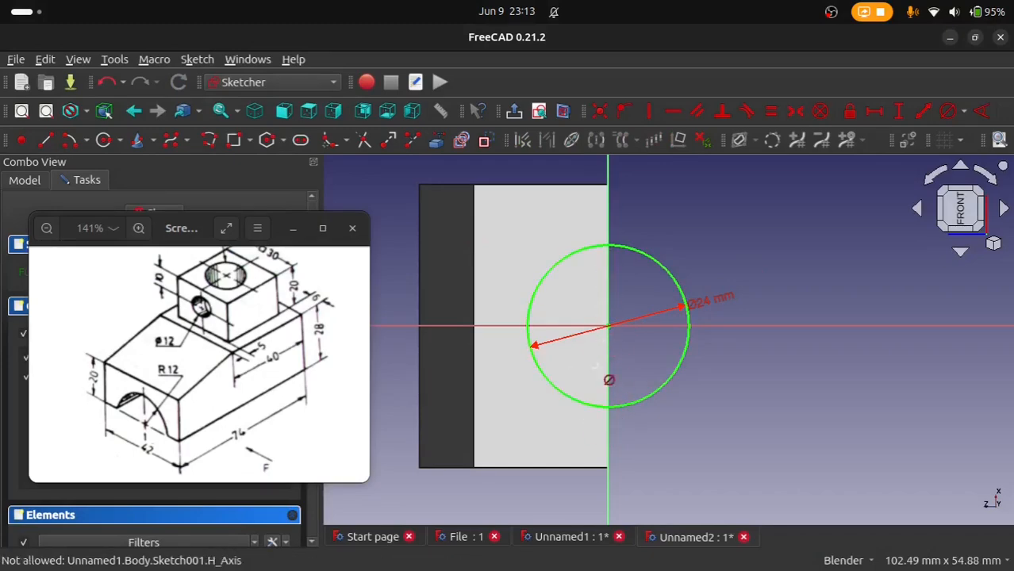
Step: Draw a slanted line about 22 mm long across the circle with both ends on its circumference
click(46, 140)
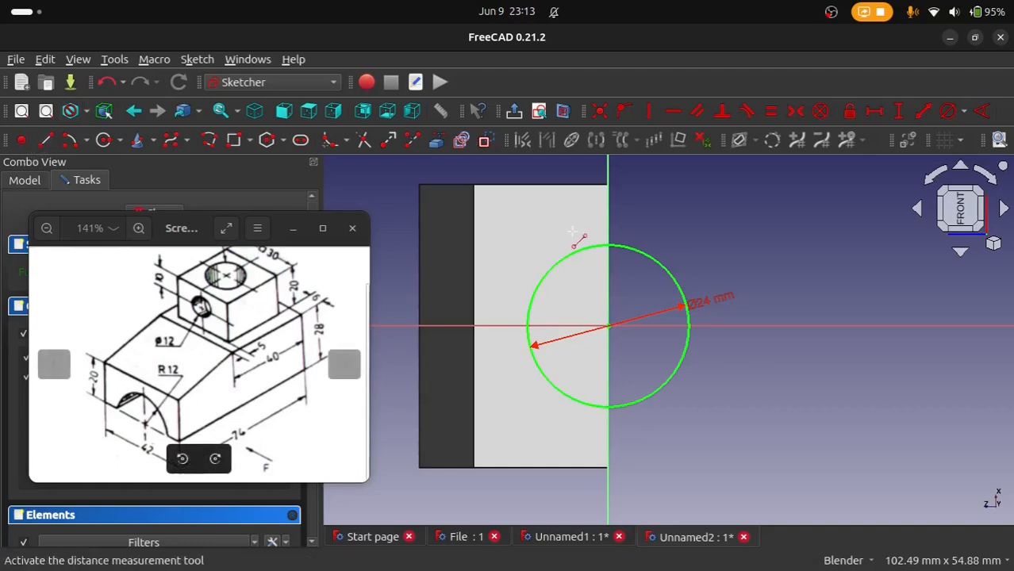
click(623, 247)
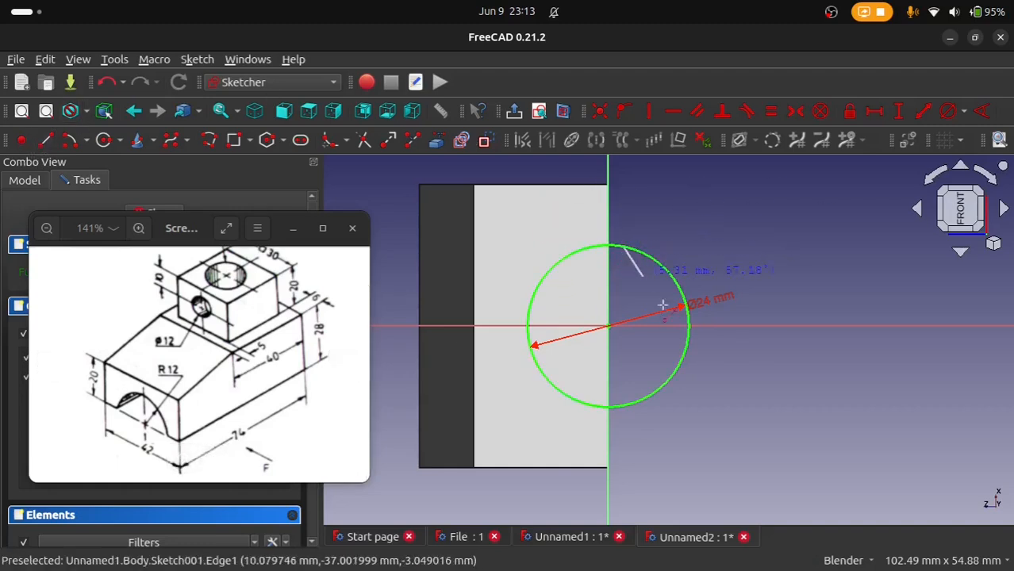
click(648, 395)
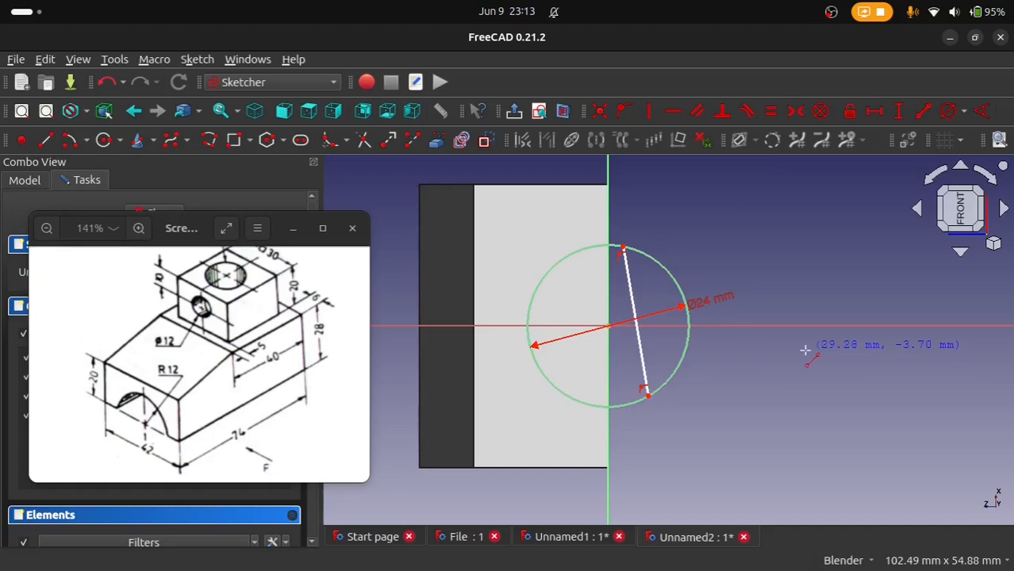
Step: Constrain the line across the circle to be vertical and to pass through the circle's centre
click(655, 354)
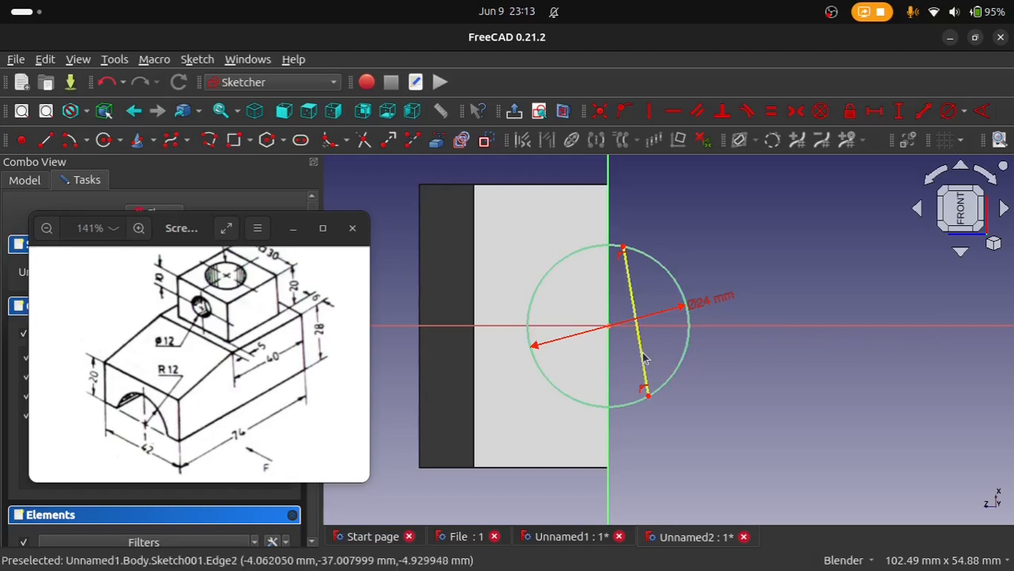
click(649, 113)
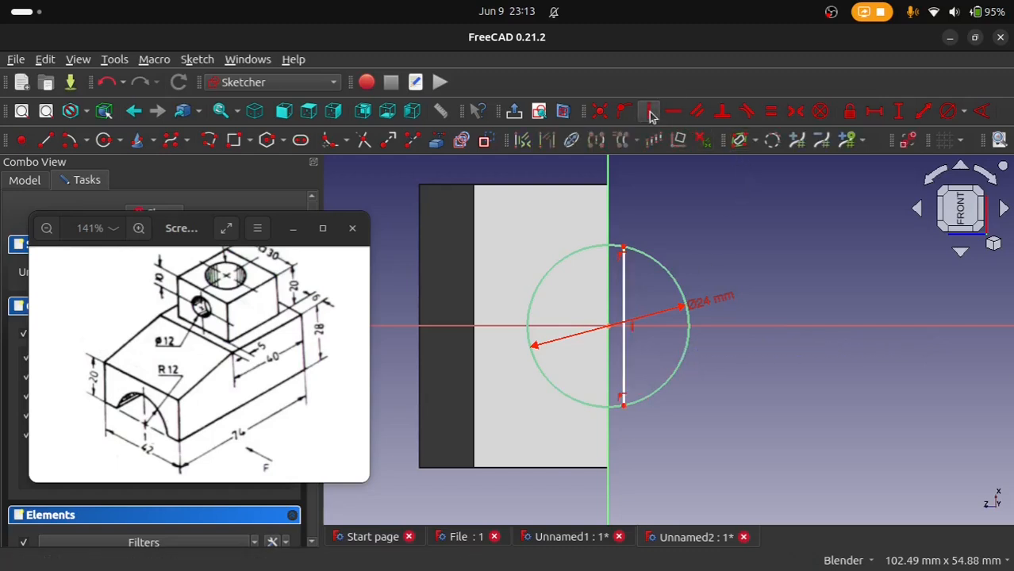
click(624, 311)
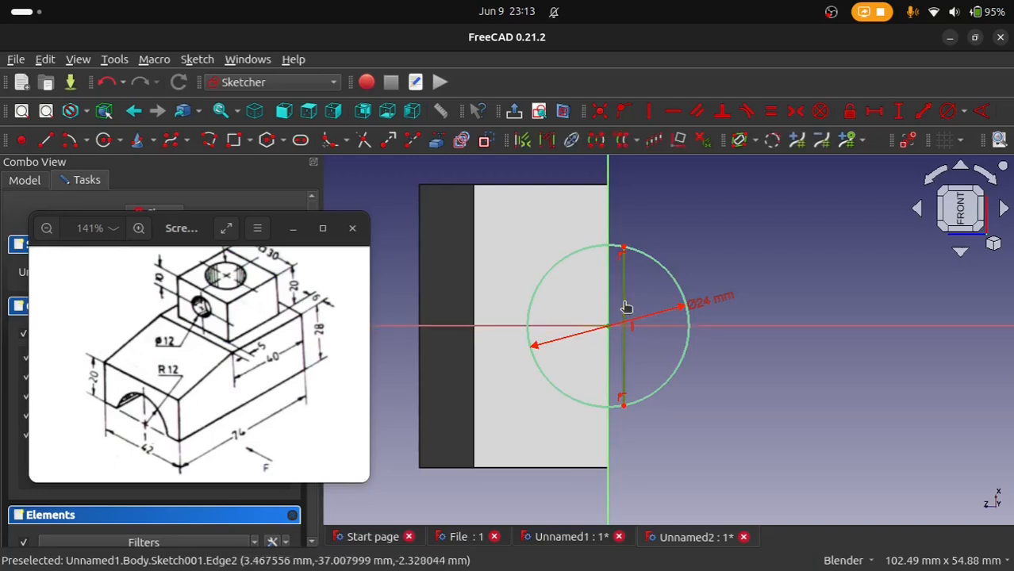
click(623, 111)
Step: Trim away the half of the circle that lies outside the block, beyond the dividing line
scroll(631, 371, up, 2)
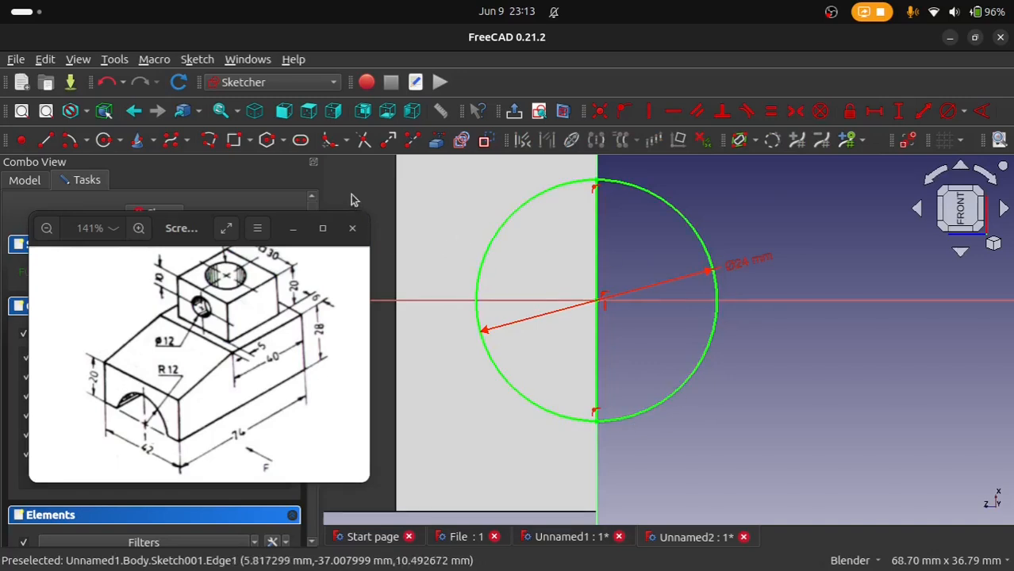
click(364, 141)
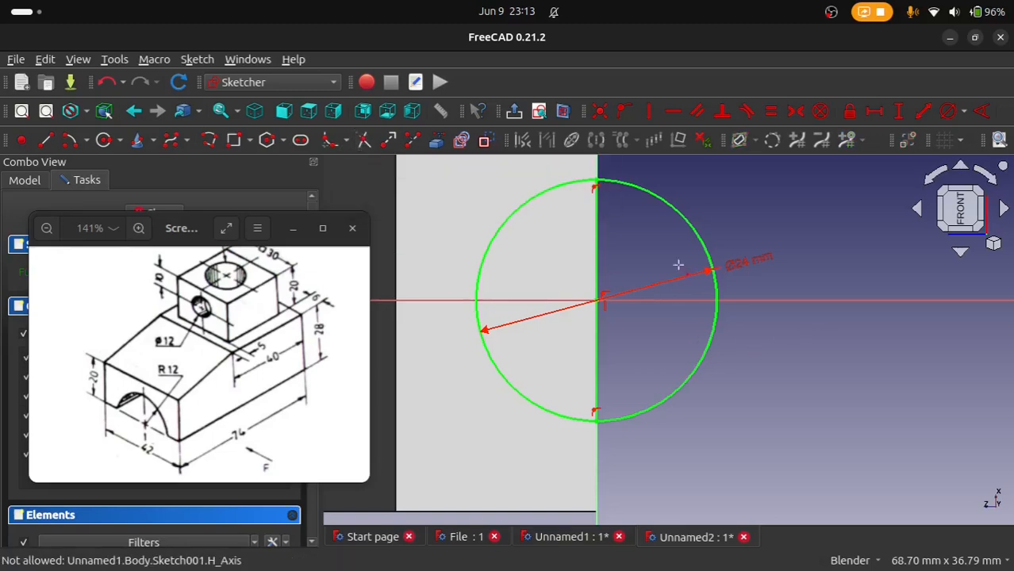
click(695, 229)
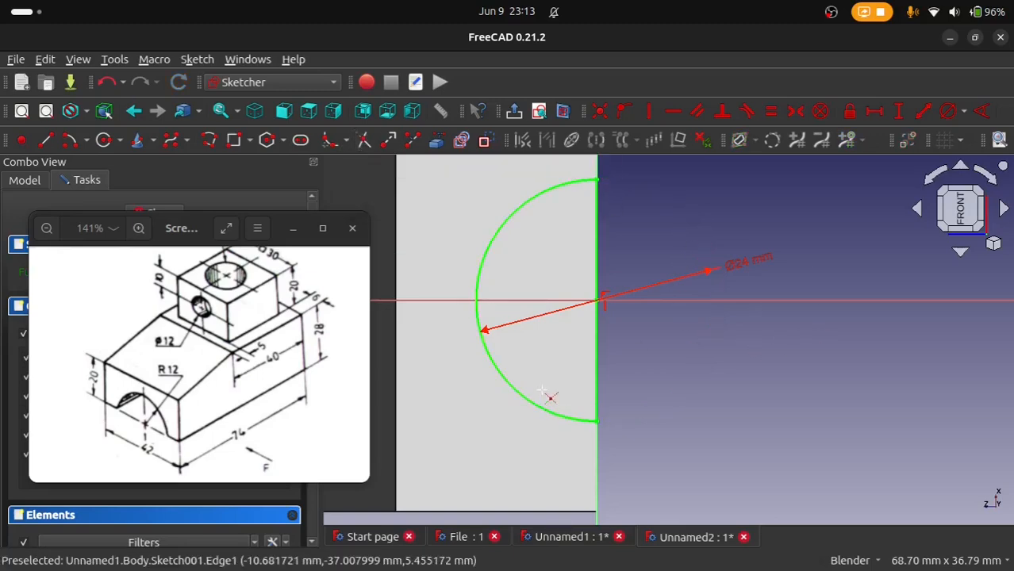
Step: Turn the model to an isometric view to check the half-circle sketch against the block's end face
scroll(549, 374, down, 2)
mouse_move(548, 374)
middle_down()
mouse_move(606, 354)
mouse_move(570, 301)
mouse_move(511, 345)
mouse_move(596, 378)
mouse_move(493, 339)
mouse_move(683, 235)
mouse_move(706, 259)
middle_up()
scroll(688, 180, down, 3)
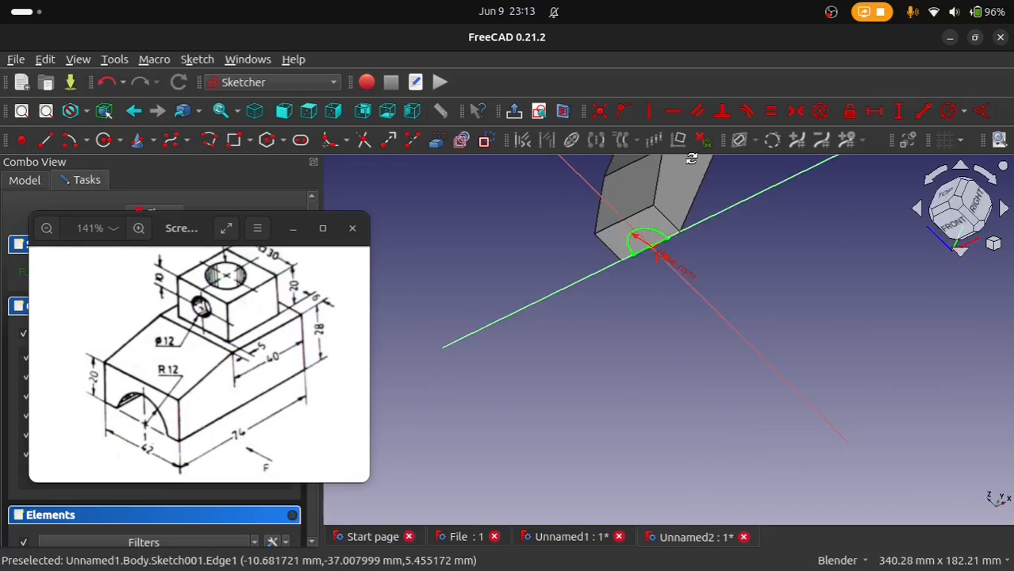
middle_drag(691, 159, 761, 191)
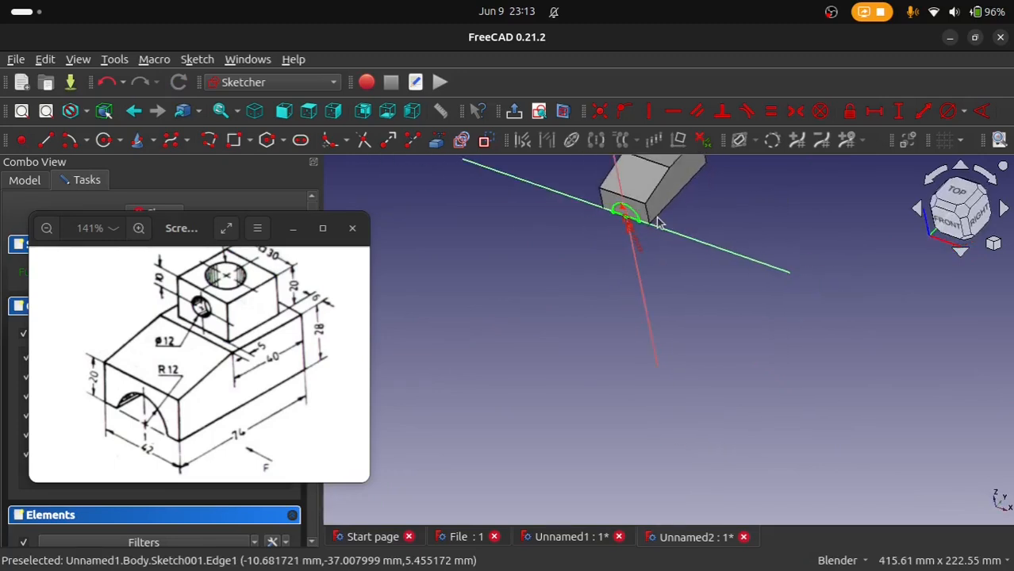
click(953, 211)
scroll(739, 185, up, 2)
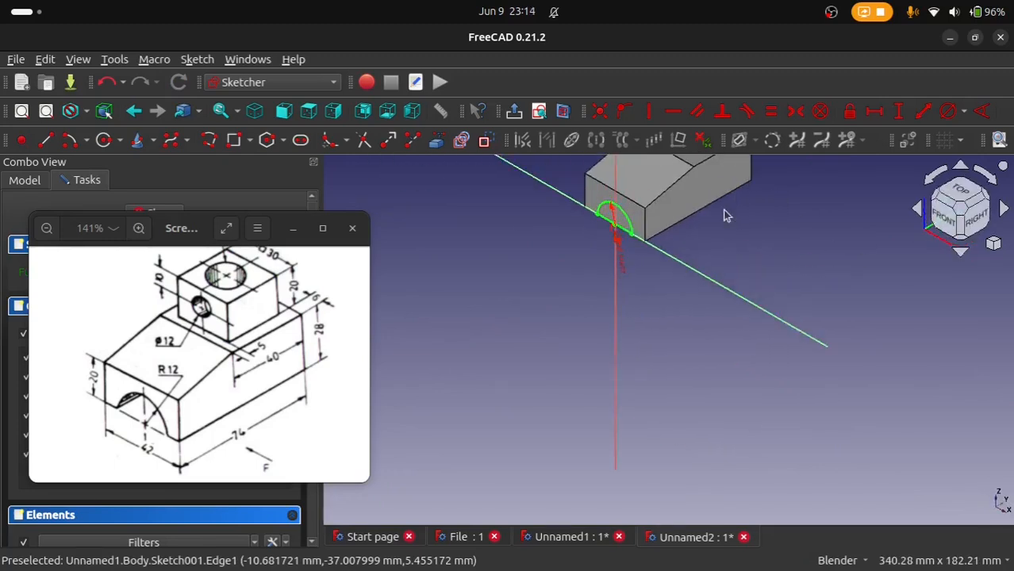
Step: Finish the half-circle sketch and bring the reference drawing back up beside the model
shift+middle_drag(724, 215, 719, 351)
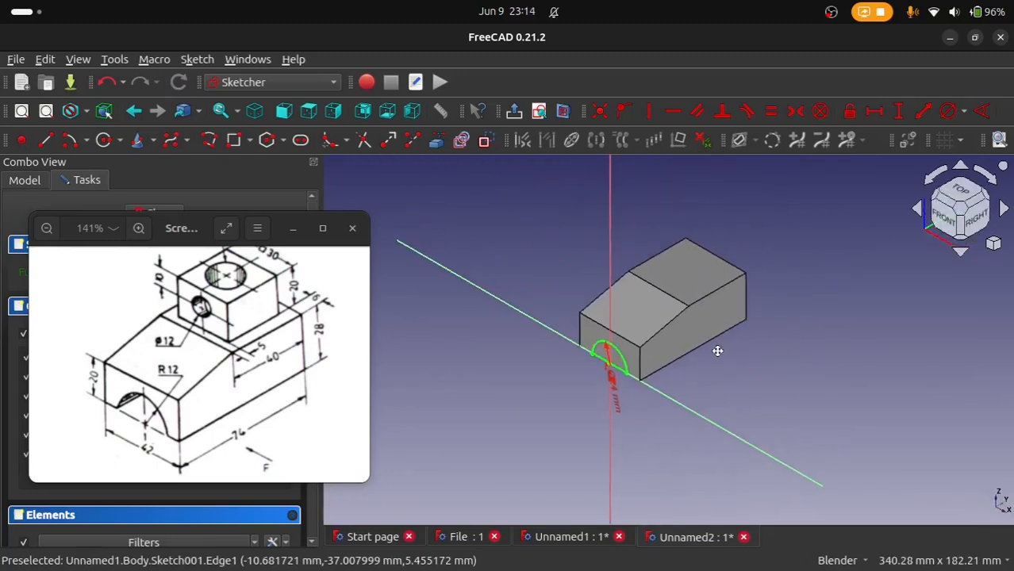
click(353, 229)
click(163, 213)
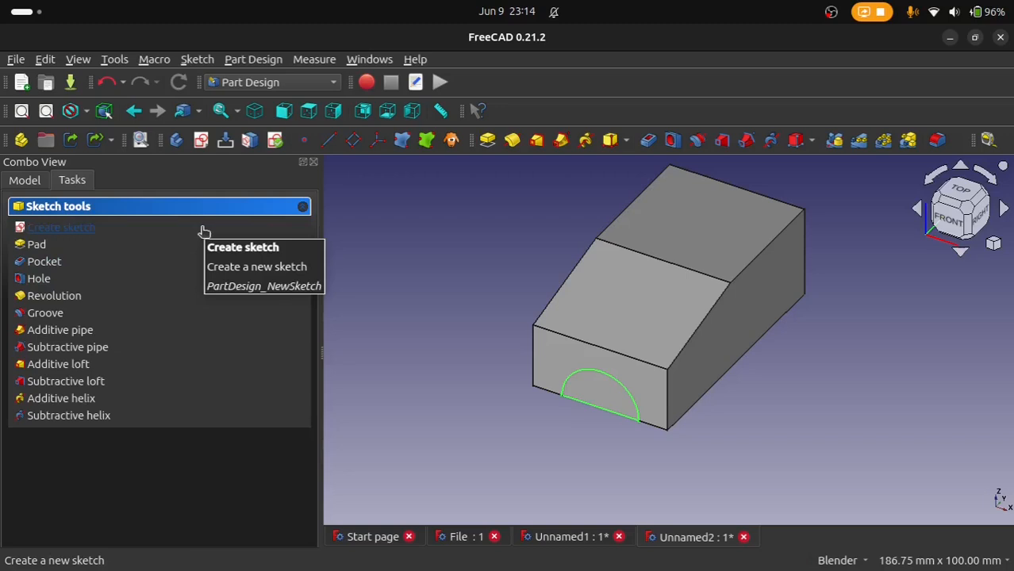
mouse_move(16, 114)
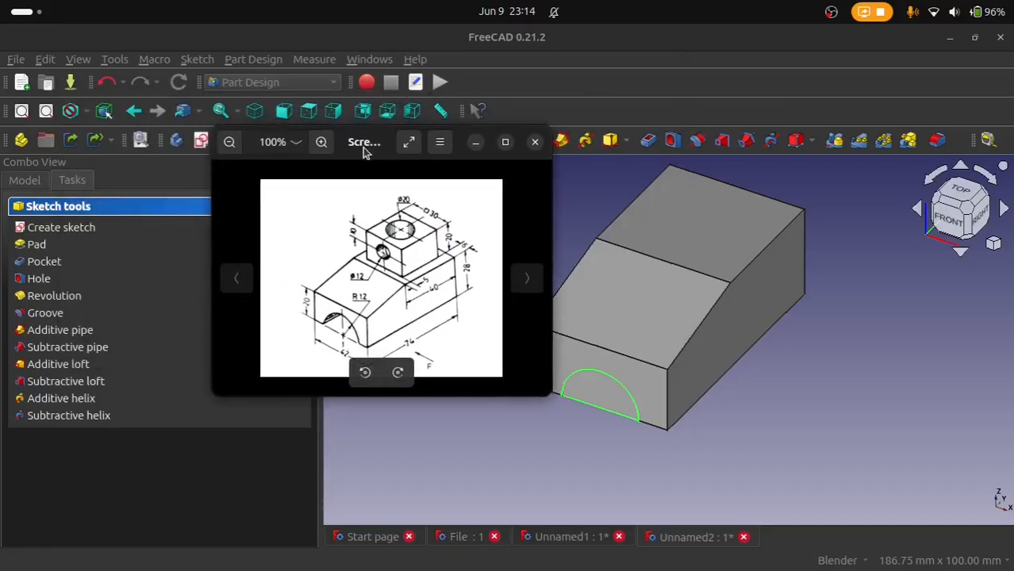
drag(364, 150, 317, 140)
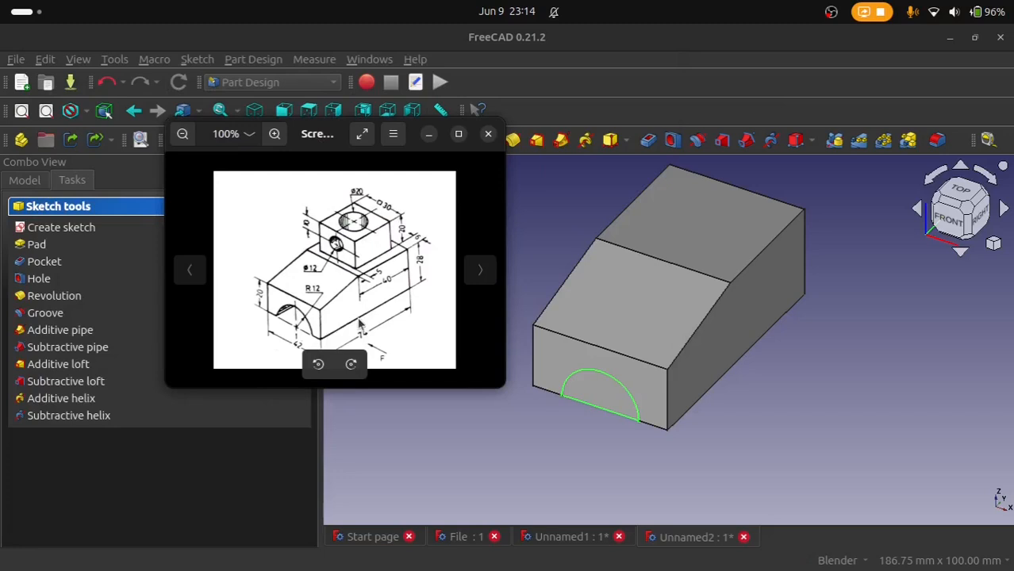
drag(333, 143, 263, 219)
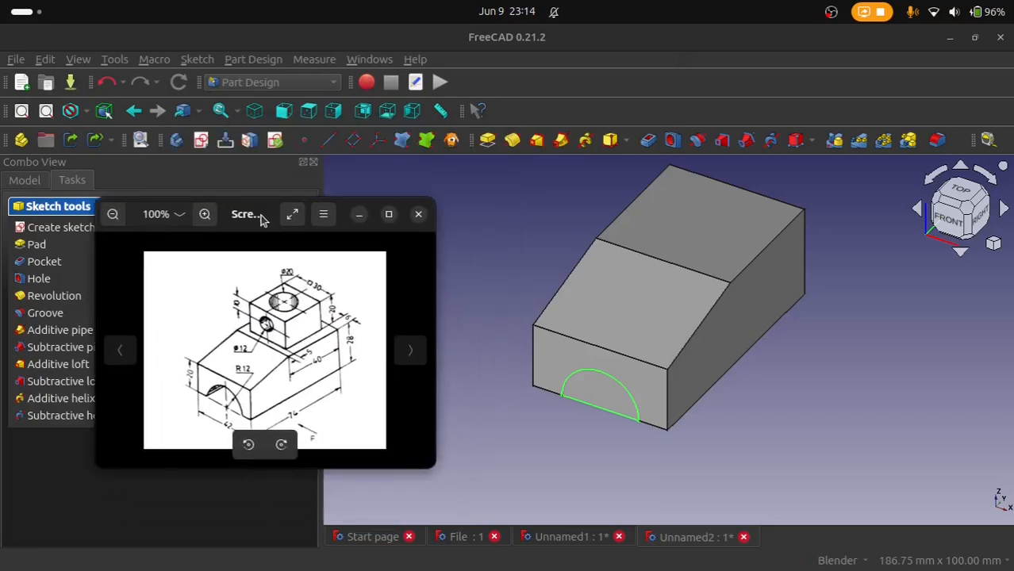
Step: Cut the half-circle as a pocket of type Up to face, ending at the block's rear end face
click(646, 143)
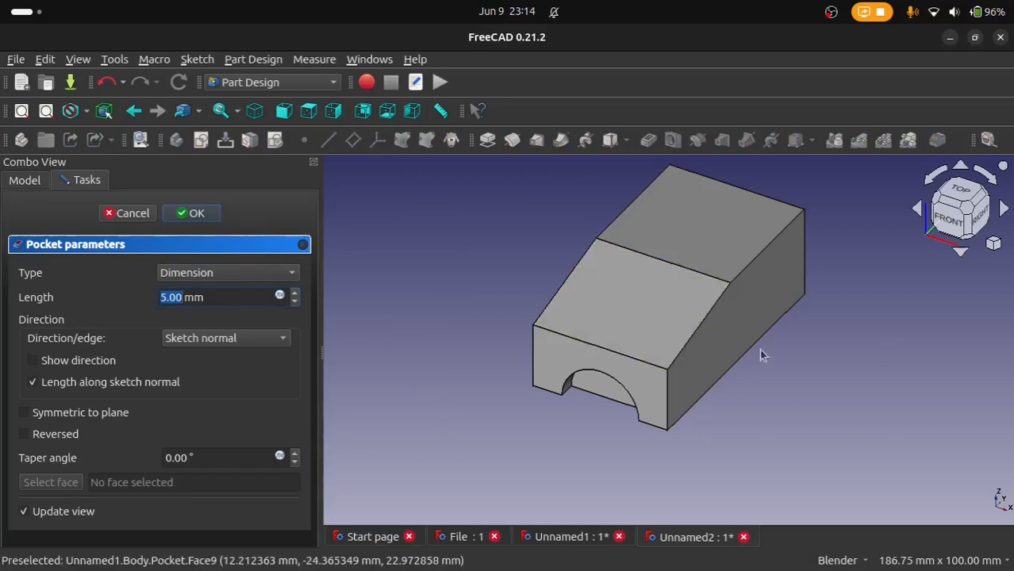
middle_drag(848, 287, 668, 324)
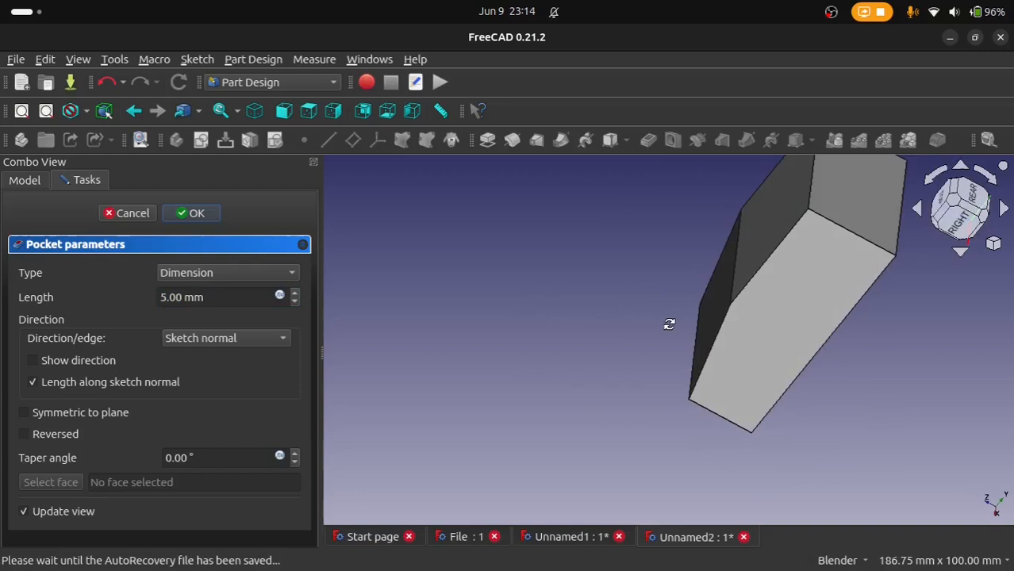
click(266, 278)
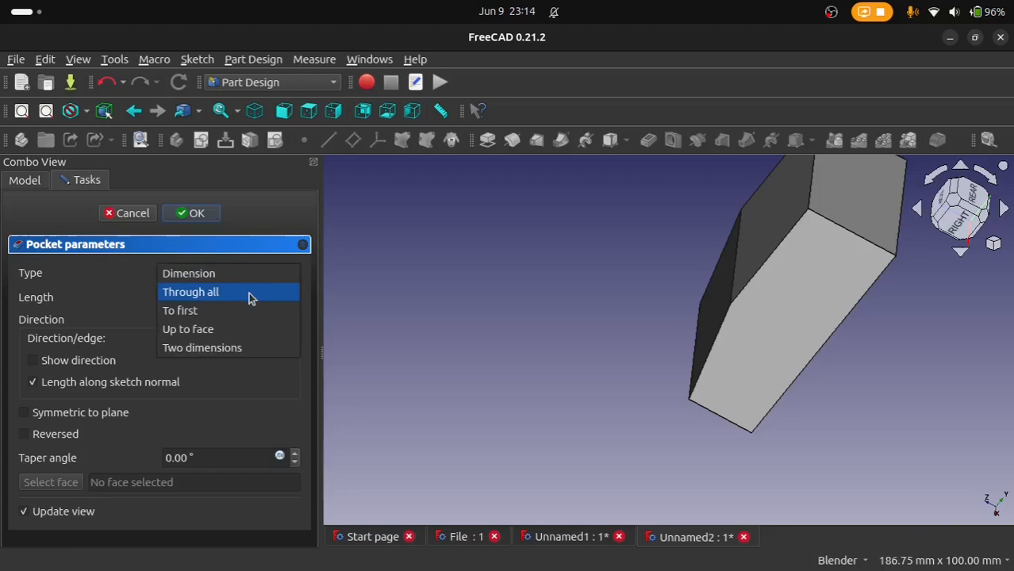
click(235, 331)
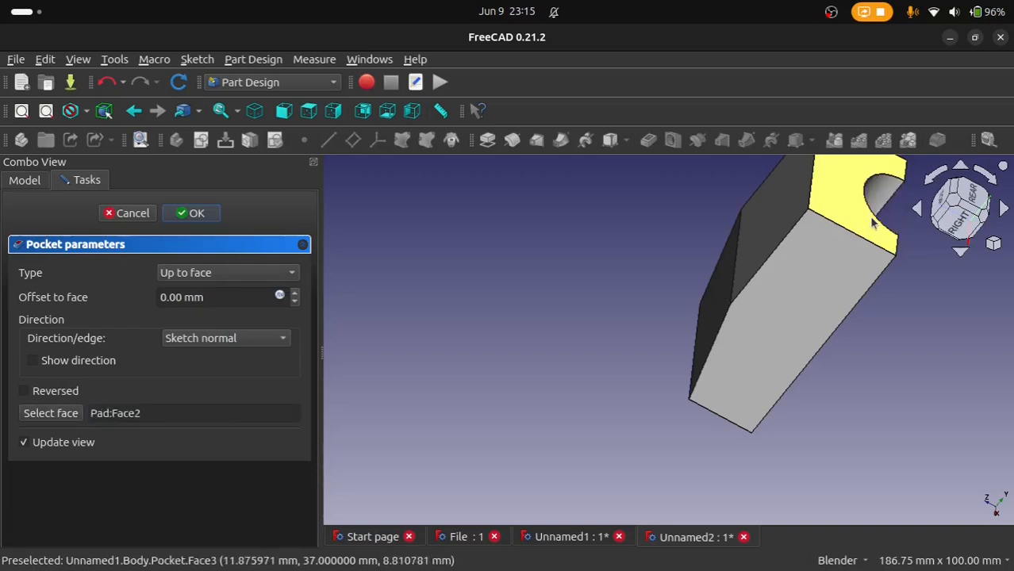
scroll(874, 223, down, 3)
middle_drag(850, 225, 955, 231)
click(966, 203)
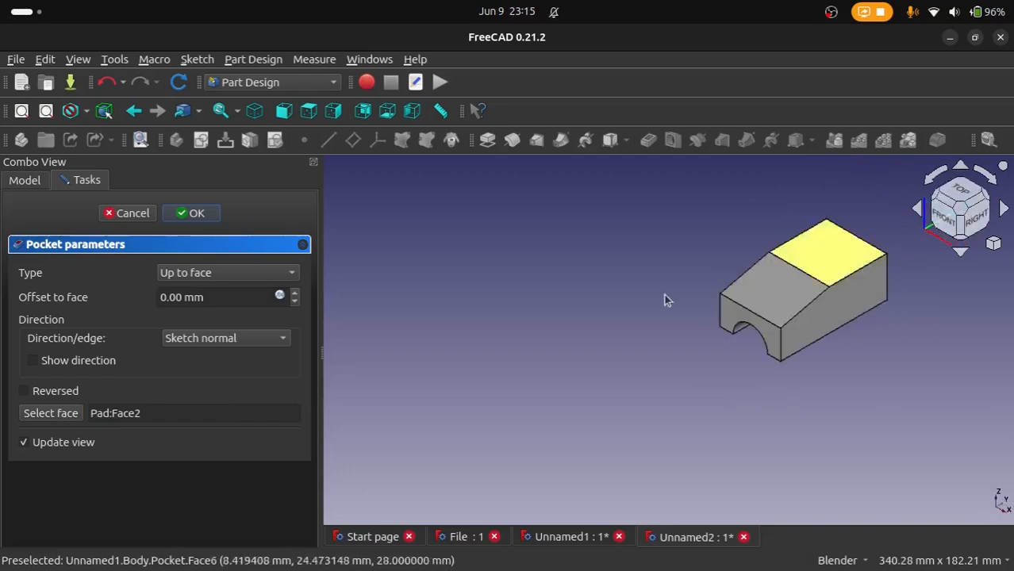
Step: Reopen the reference drawing next to the model and keep its window in front of the modelling window
click(24, 433)
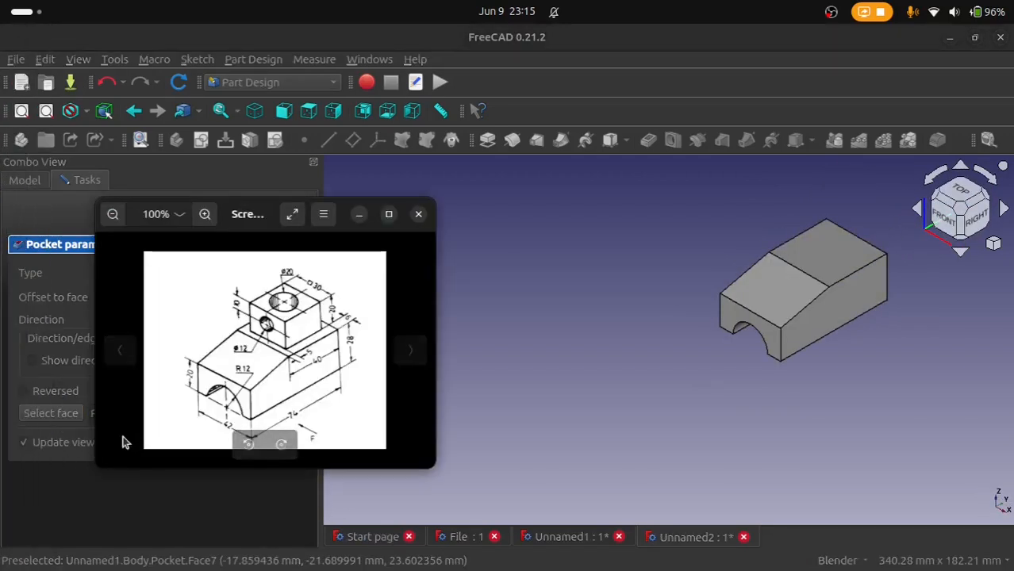
drag(245, 221, 443, 177)
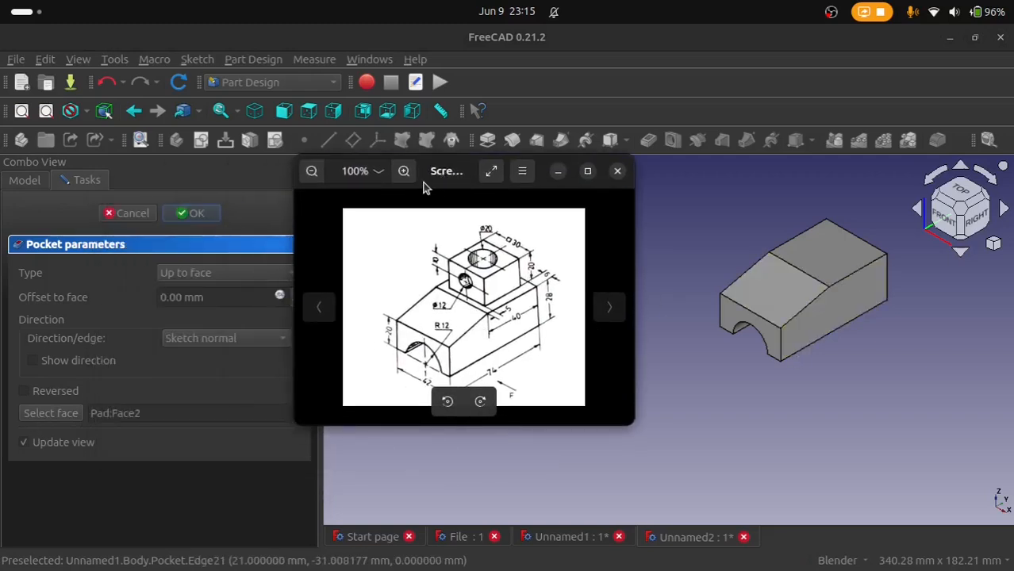
right_click(434, 179)
click(501, 339)
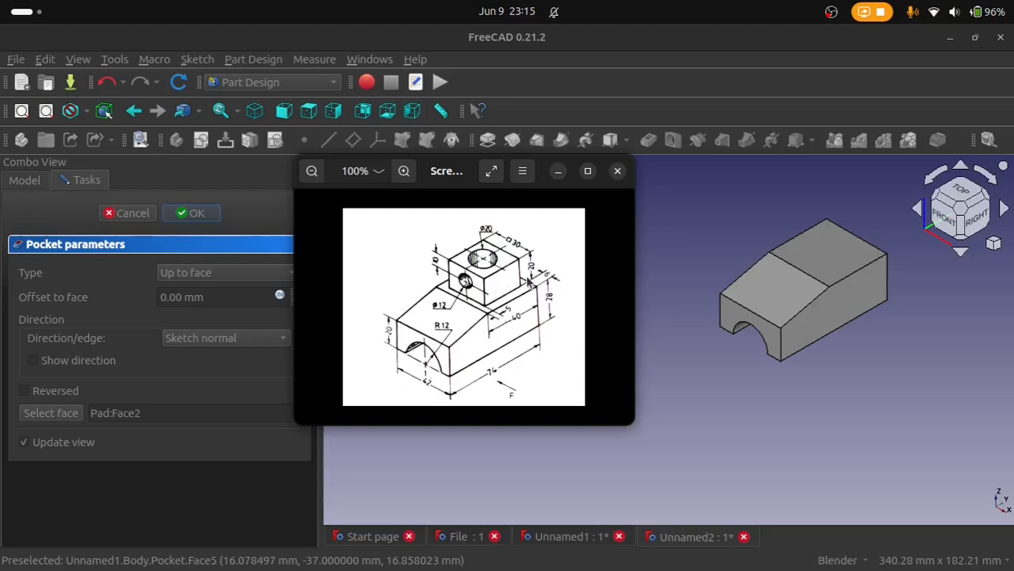
Step: Accept the arch pocket and start a new sketch on the block's flat upper face, with the drawing moved aside
click(811, 244)
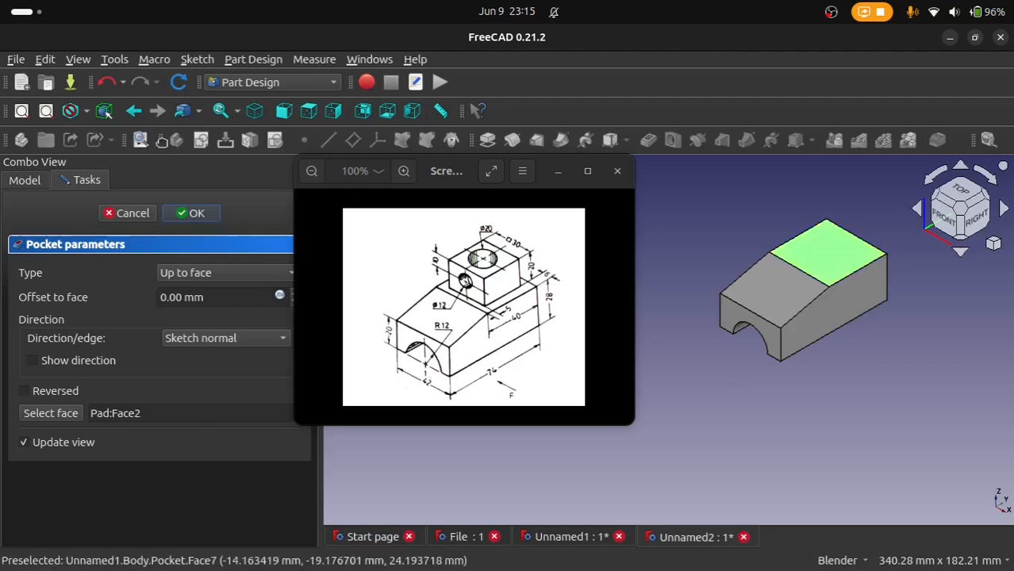
click(196, 214)
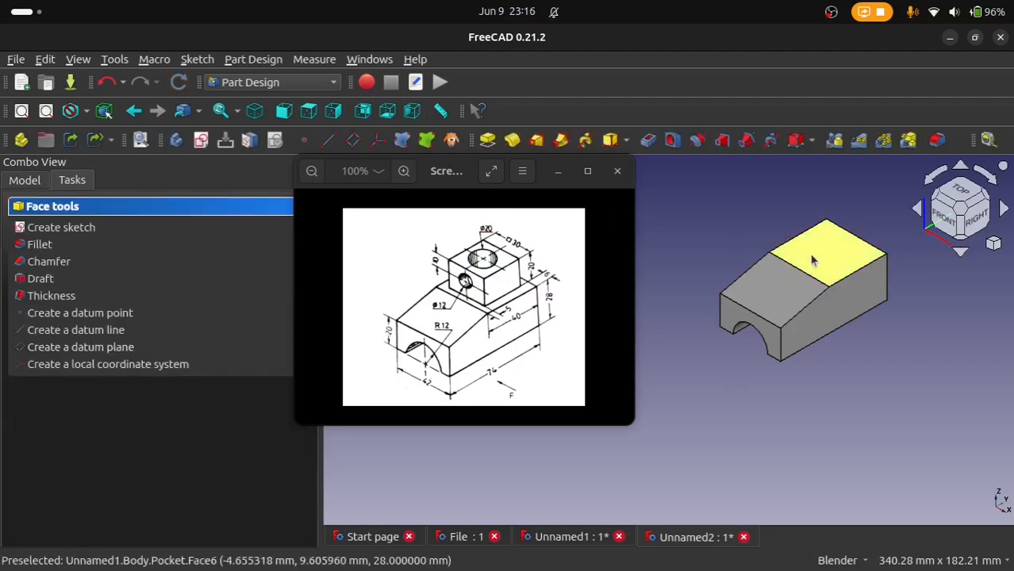
click(670, 262)
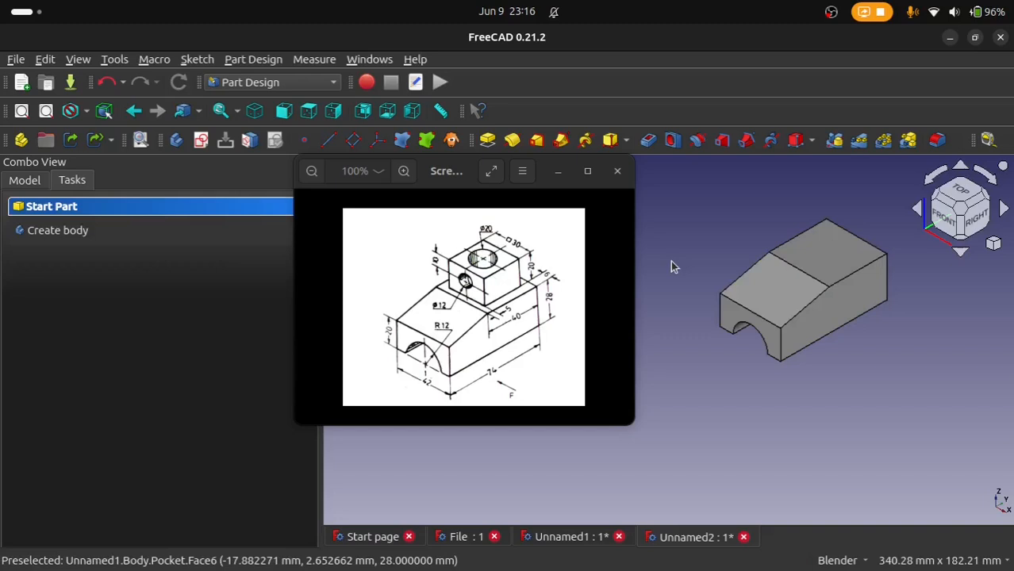
click(859, 262)
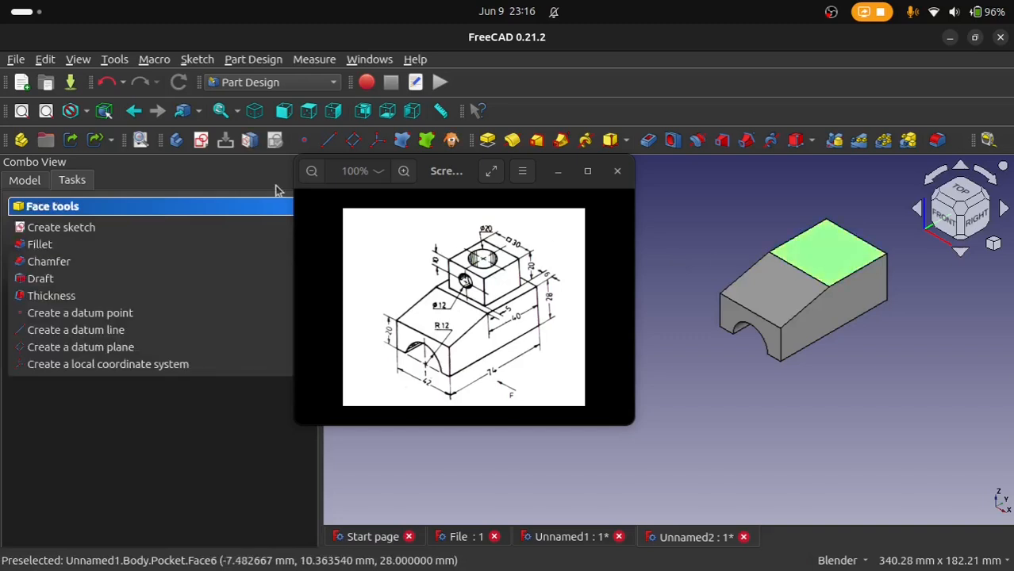
click(208, 147)
drag(458, 194, 273, 241)
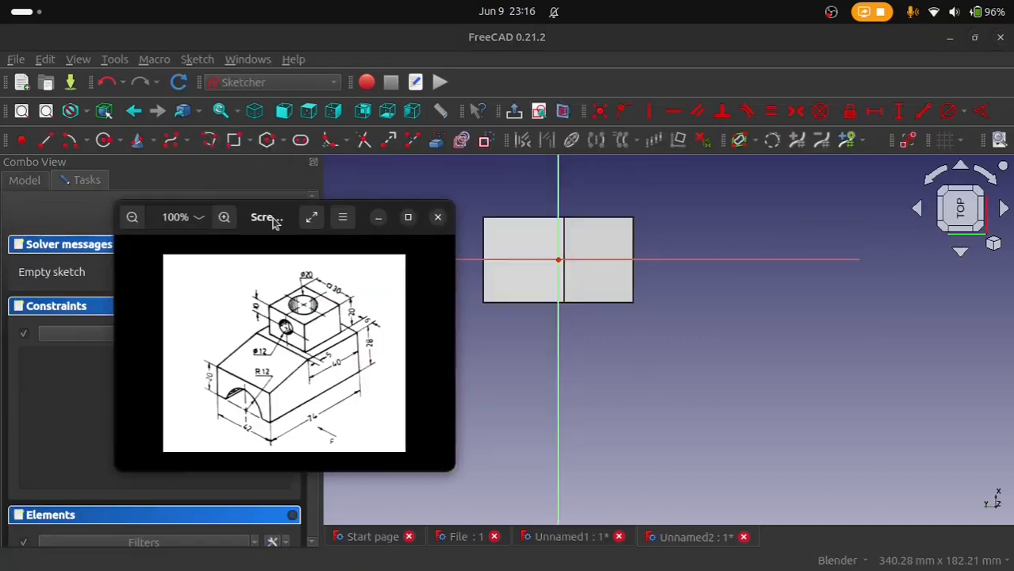
Step: Draw a centered rectangle about 25 by 28 mm on the flat upper face, with its center on the horizontal axis
scroll(538, 340, up, 2)
shift+middle_drag(562, 347, 667, 437)
scroll(669, 412, up, 2)
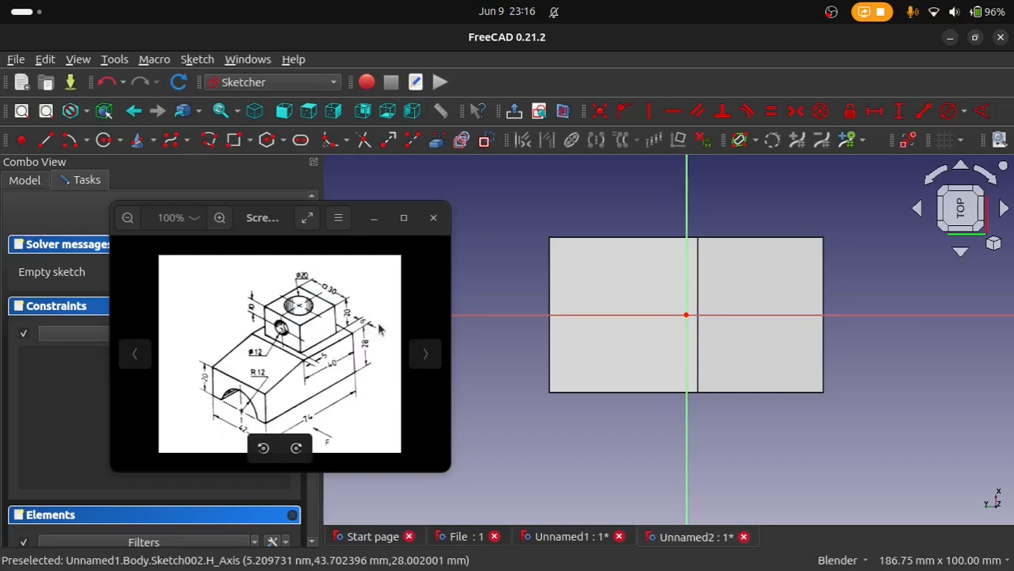
click(249, 141)
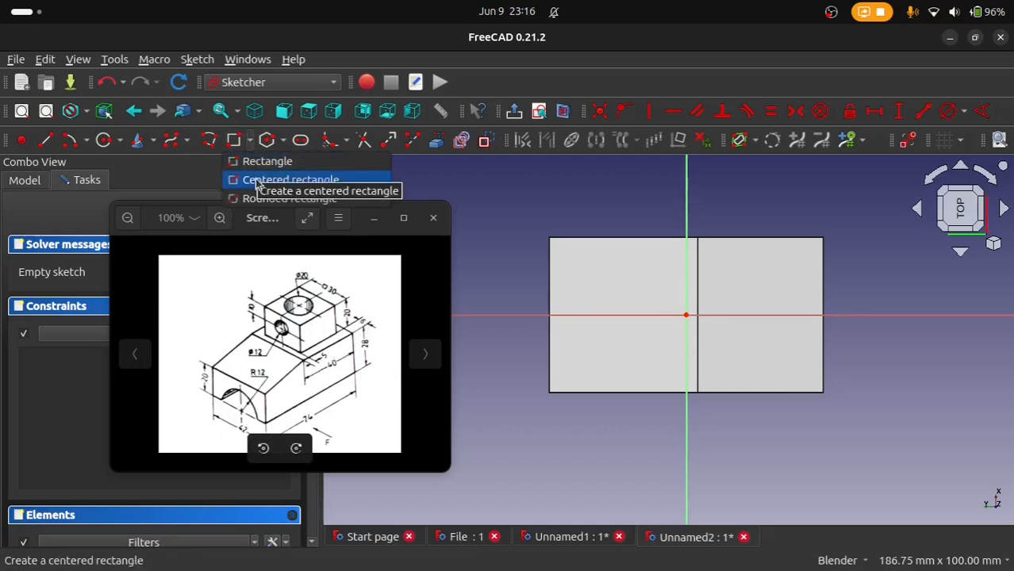
click(254, 177)
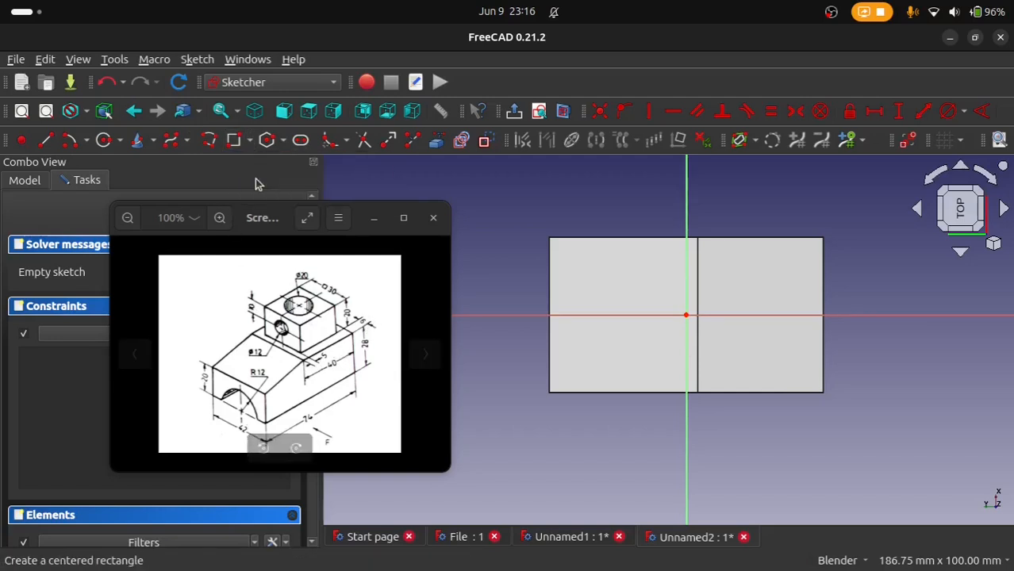
click(629, 315)
click(582, 264)
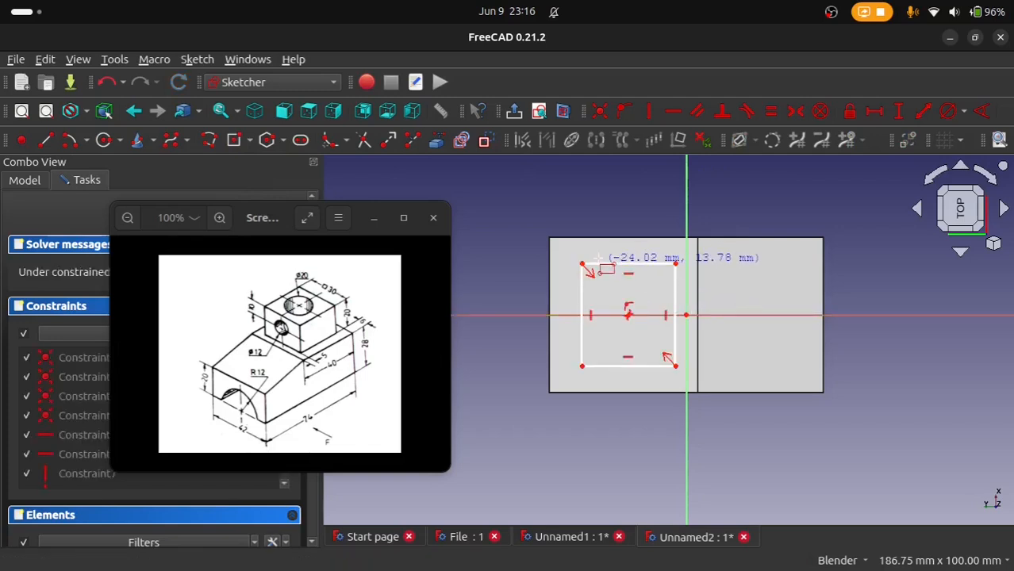
right_click(687, 316)
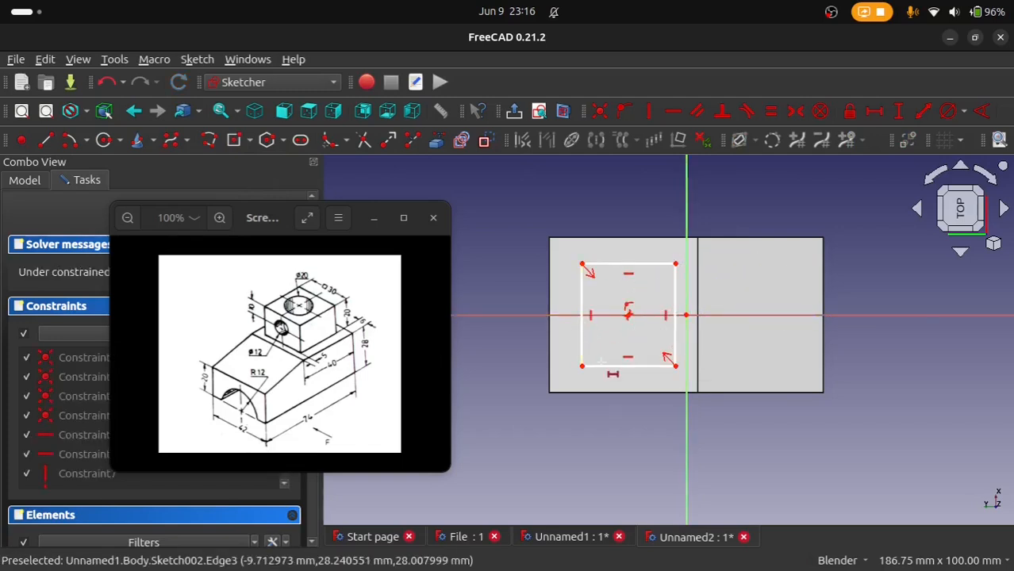
Step: Set both the width and the height of the rectangle on the upper face to 30 mm
click(604, 367)
key(l)
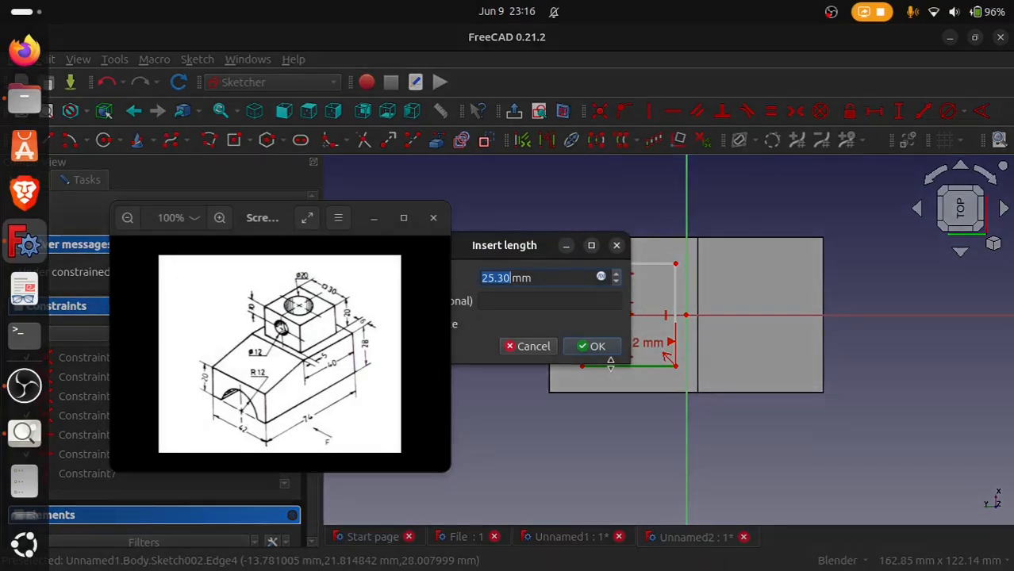
text(30)
key(Return)
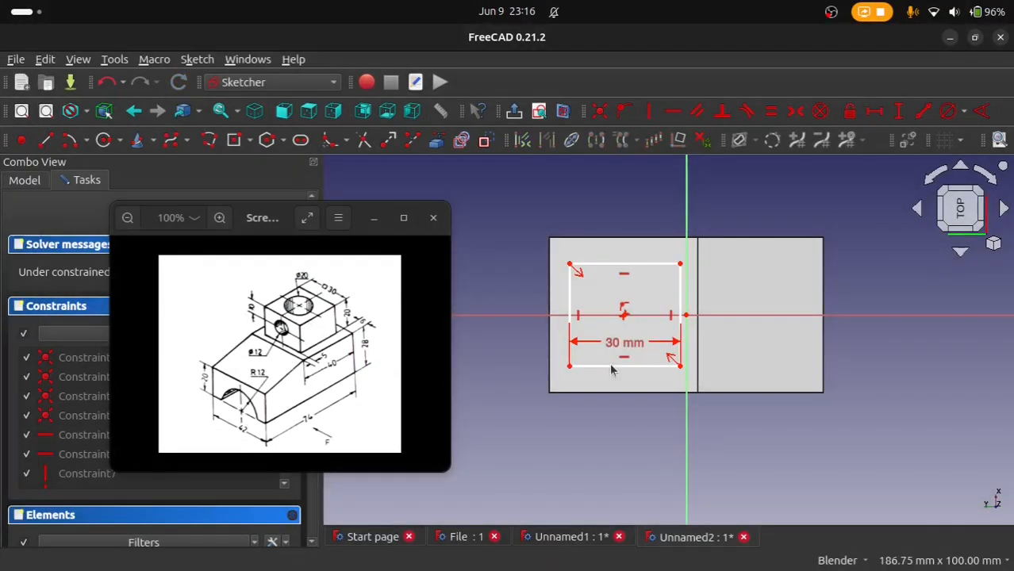
click(679, 340)
text(i)
text(30)
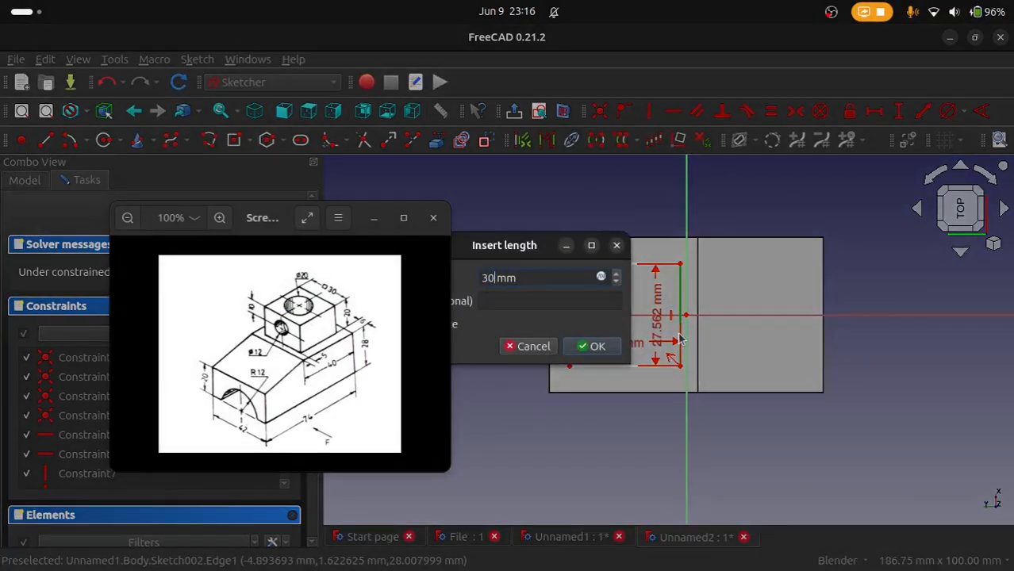
key(Return)
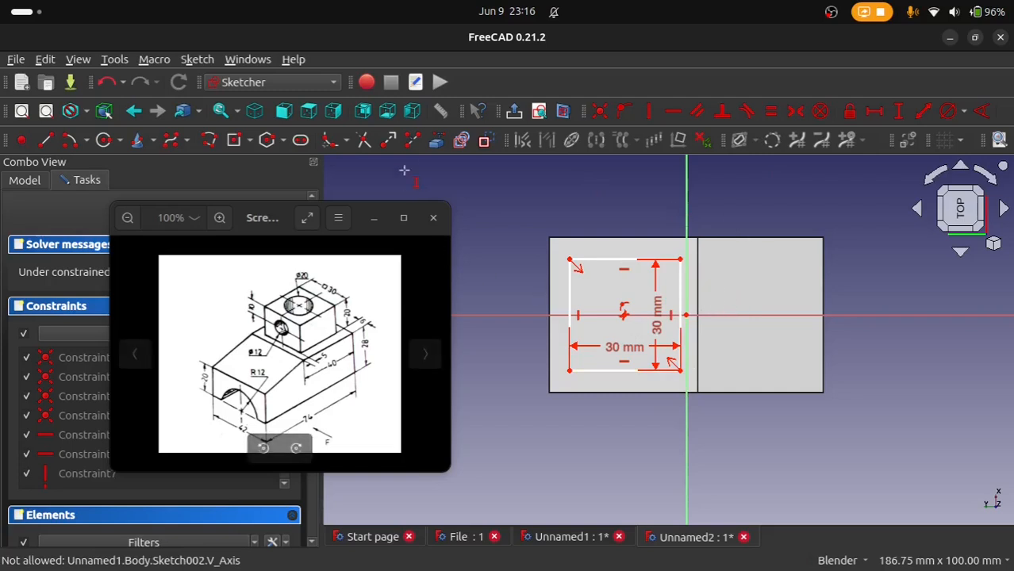
Step: Link the edge where the slope begins as external geometry and set its horizontal distance to the square's nearest corner to 5 mm
click(442, 146)
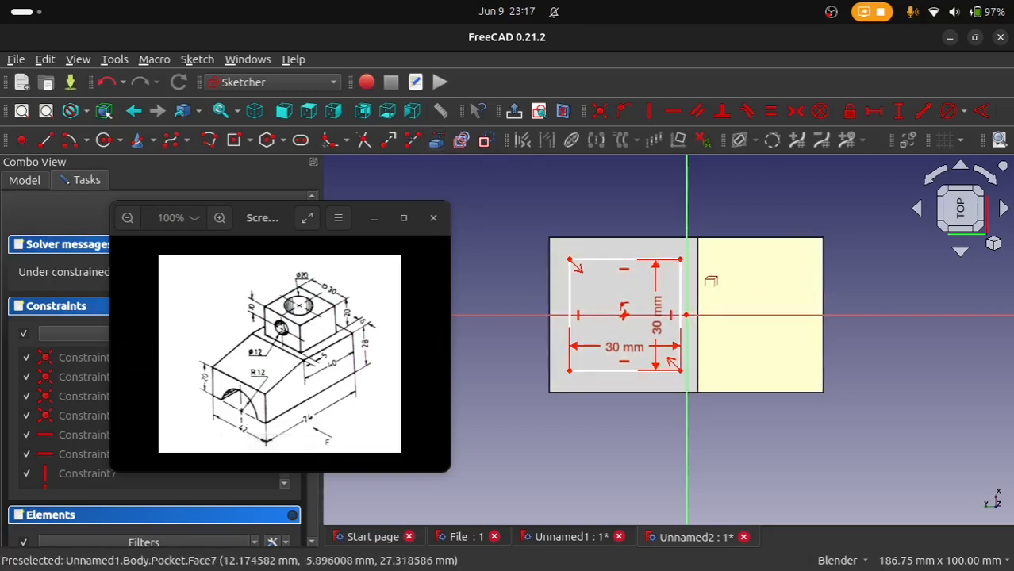
click(696, 277)
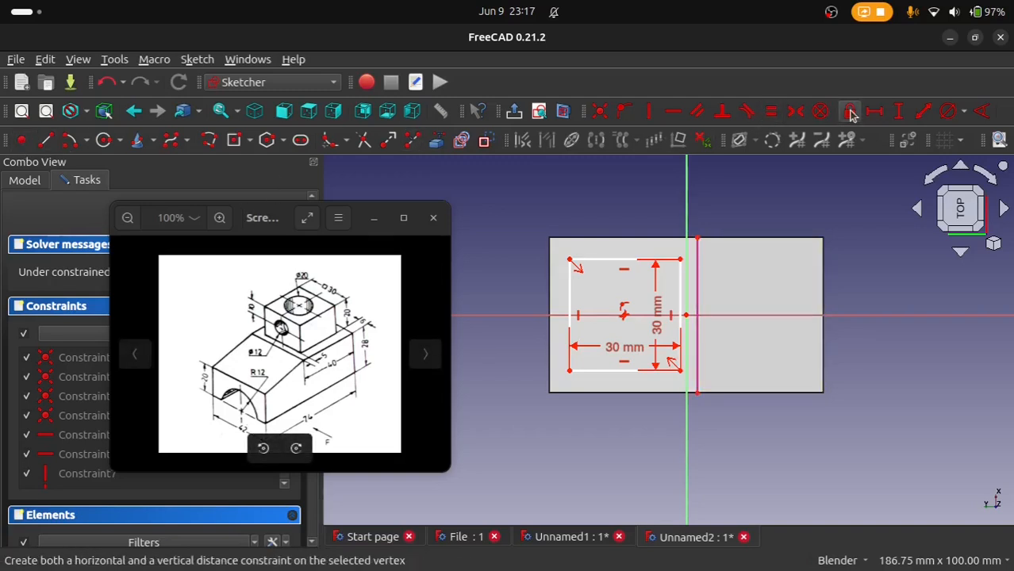
click(873, 111)
click(697, 236)
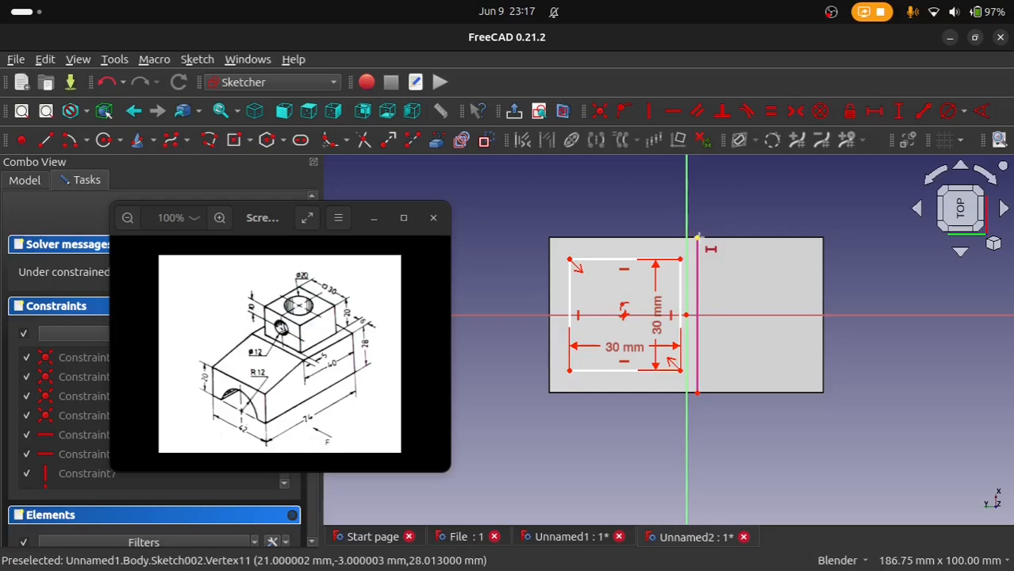
click(679, 259)
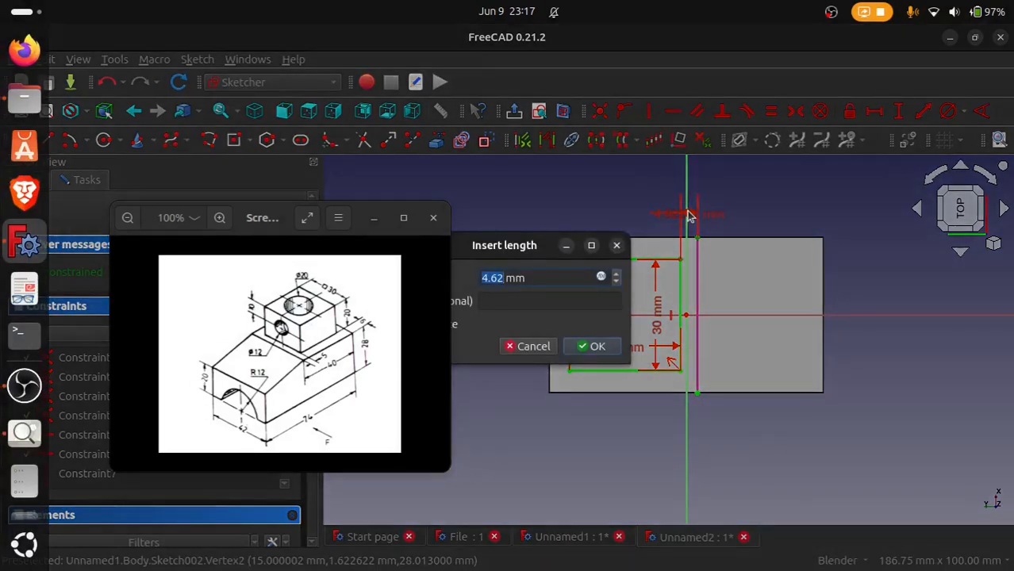
text(5)
key(Return)
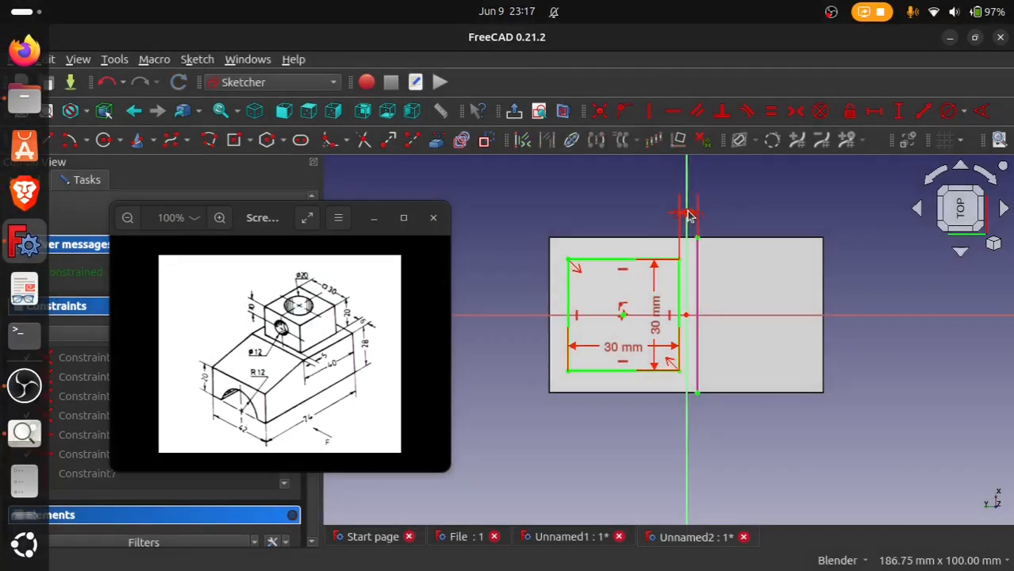
Step: Close the 30 mm square sketch and pad it 20 mm upward from the block's flat upper face
mouse_move(648, 416)
middle_down()
mouse_move(639, 366)
mouse_move(628, 358)
middle_up()
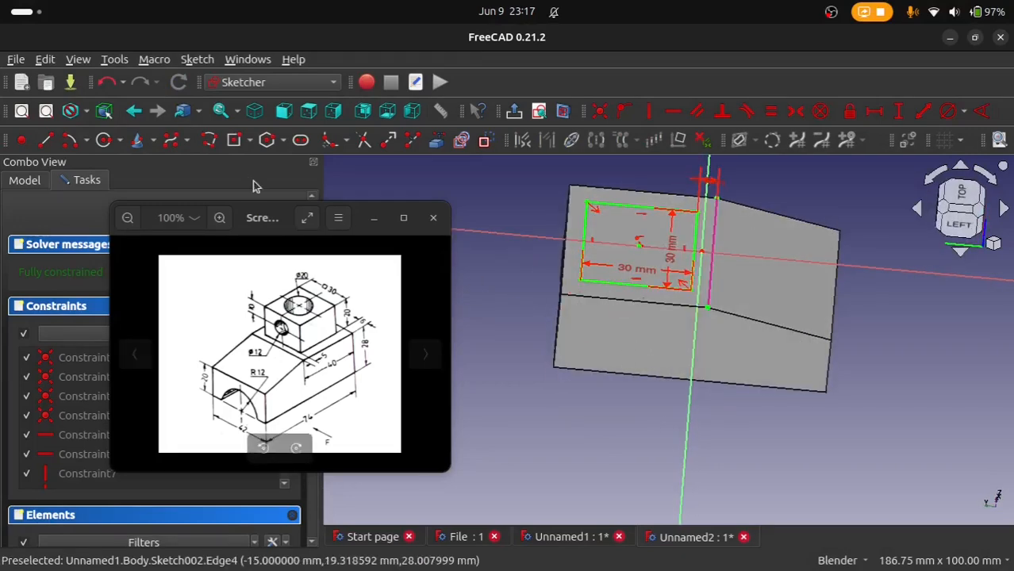
drag(251, 227, 342, 312)
click(155, 214)
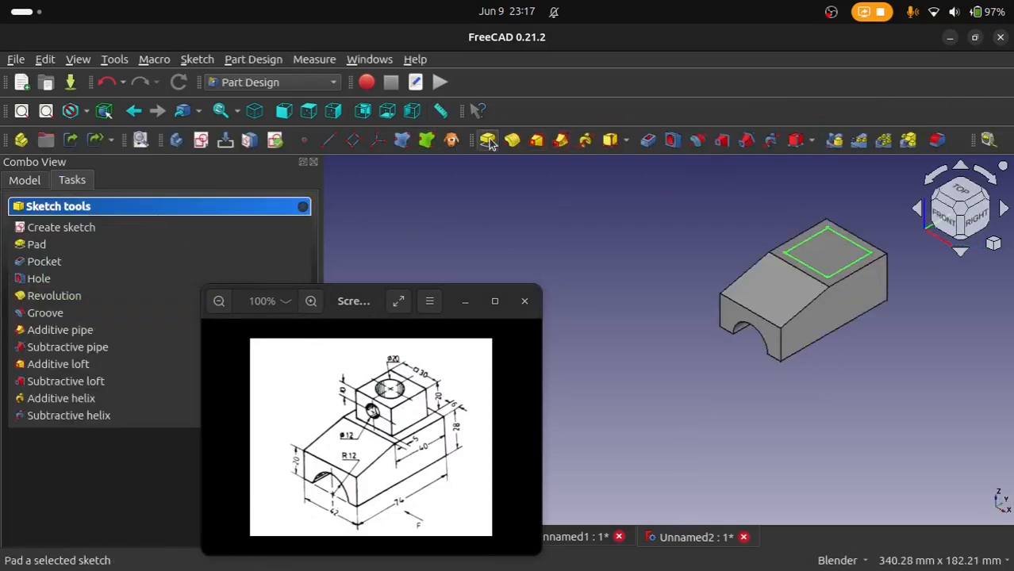
click(488, 140)
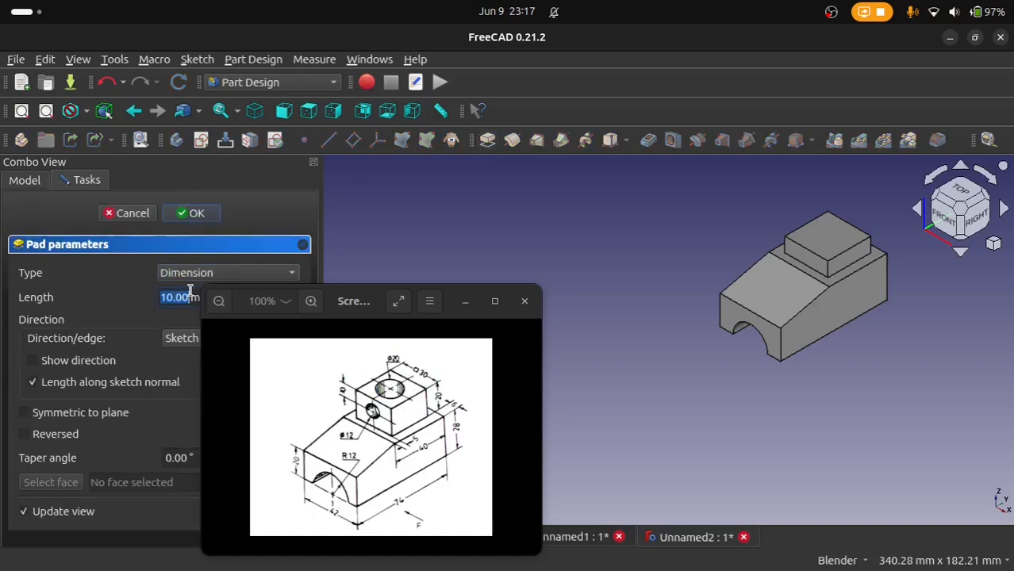
text(20)
key(Return)
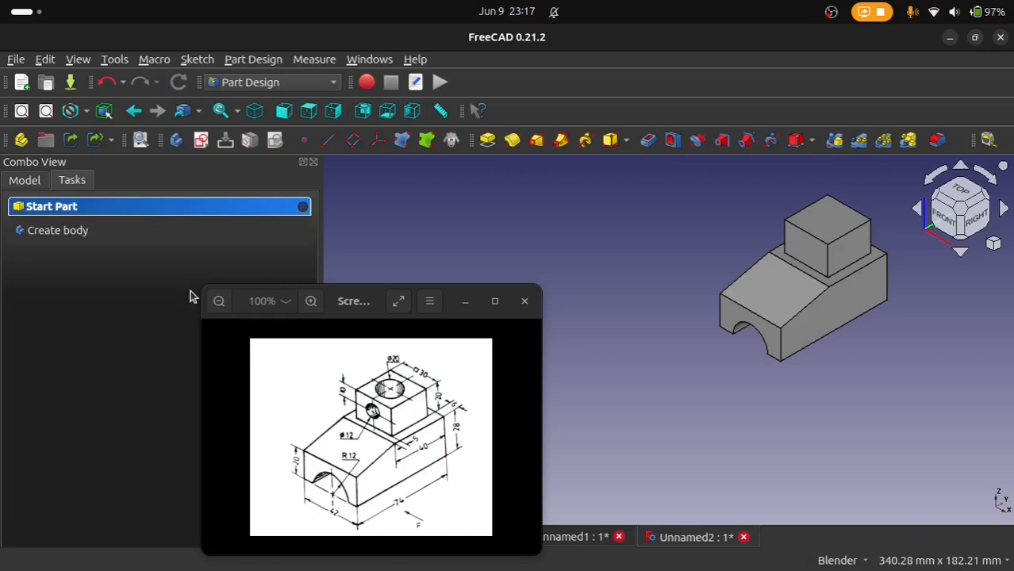
Step: Start a new sketch on the top face of the square upper block
scroll(394, 366, up, 3)
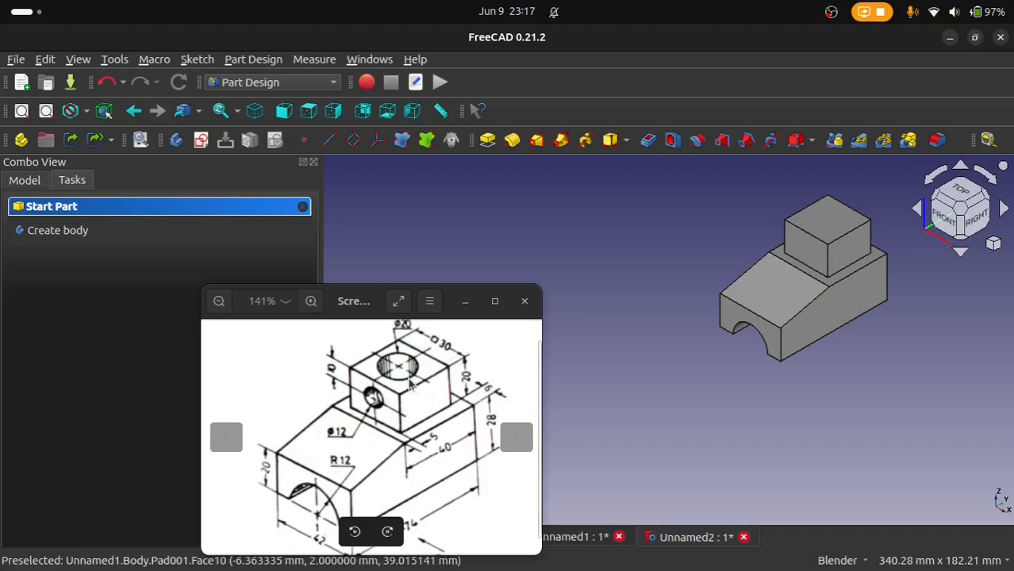
scroll(357, 467, down, 1)
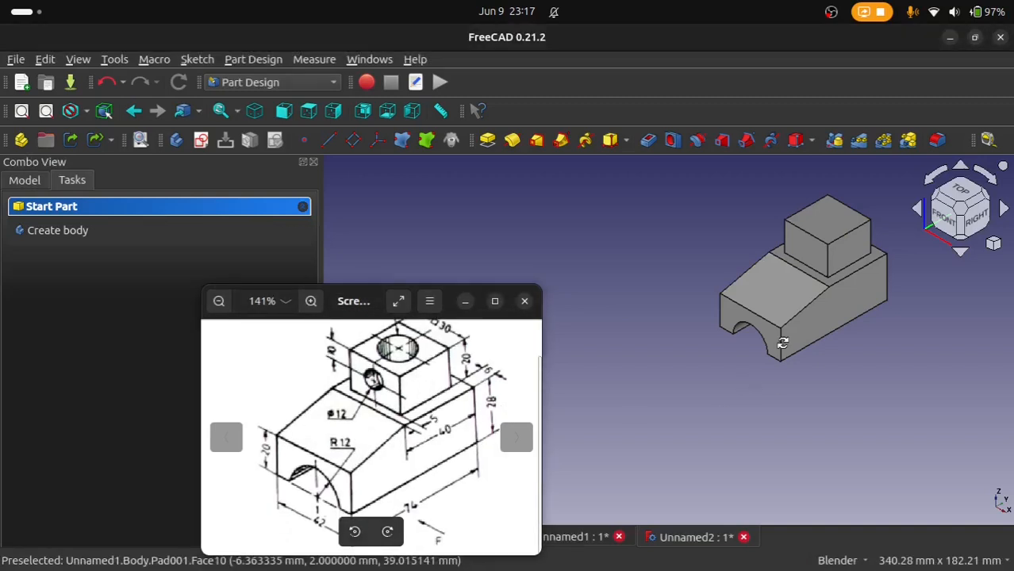
mouse_move(771, 383)
middle_down()
mouse_move(834, 241)
mouse_move(749, 345)
middle_up()
middle_drag(825, 305, 811, 466)
scroll(808, 320, up, 1)
middle_click(807, 320)
click(694, 264)
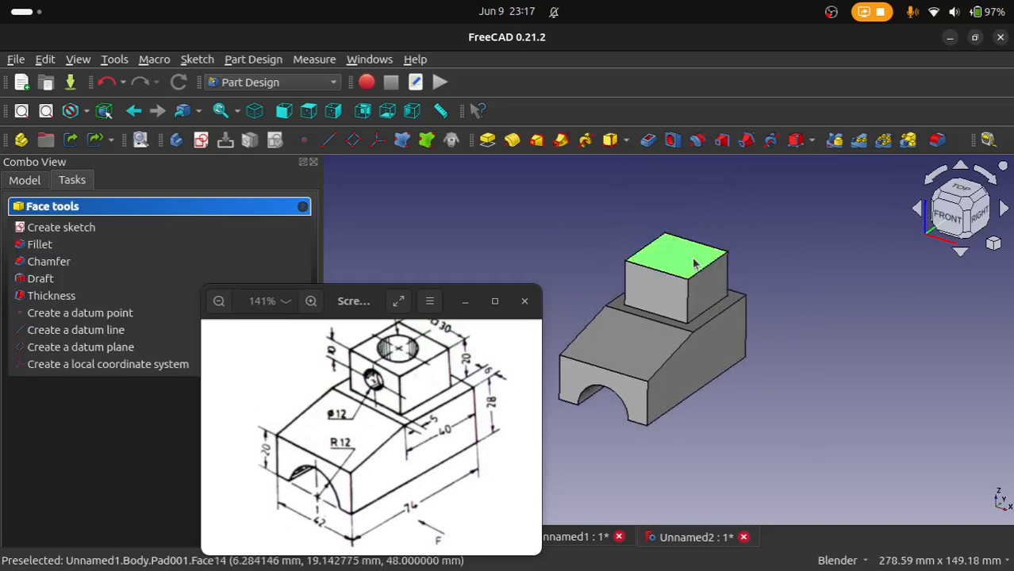
click(202, 141)
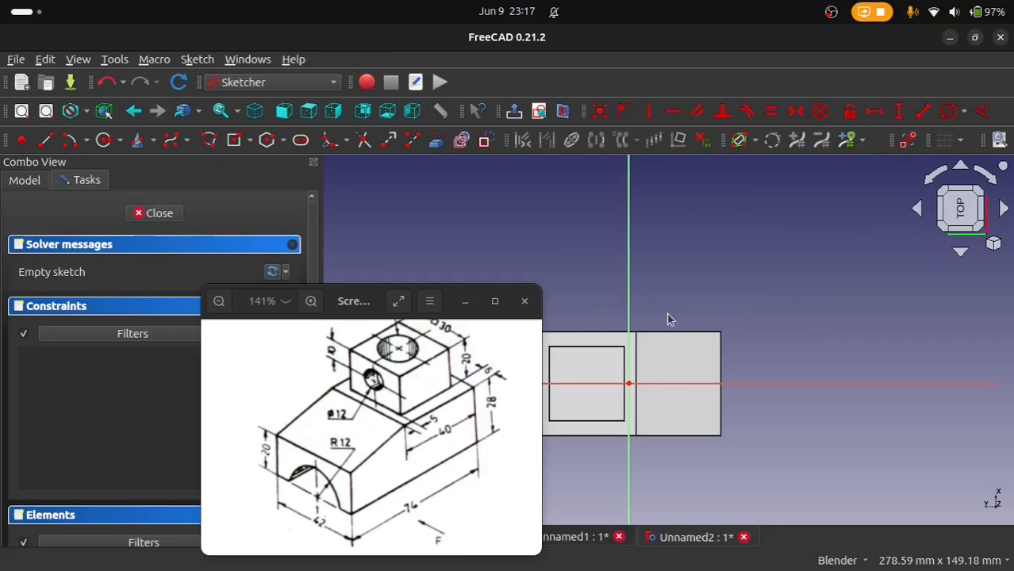
Step: Draw a circle about 19 mm in diameter inside the square top, with its center on the horizontal axis
click(103, 139)
scroll(595, 396, up, 4)
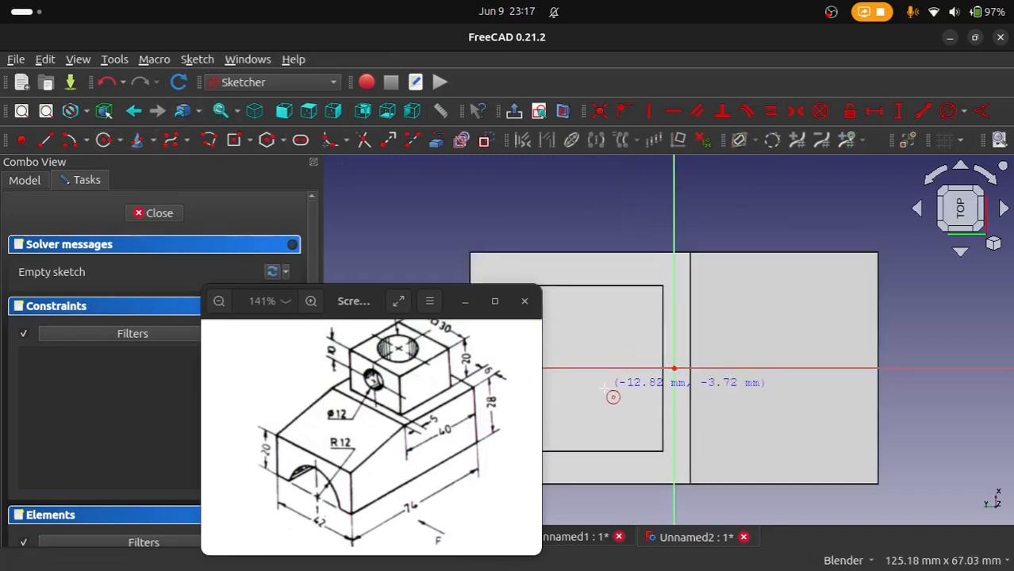
shift+middle_drag(607, 390, 753, 355)
click(732, 334)
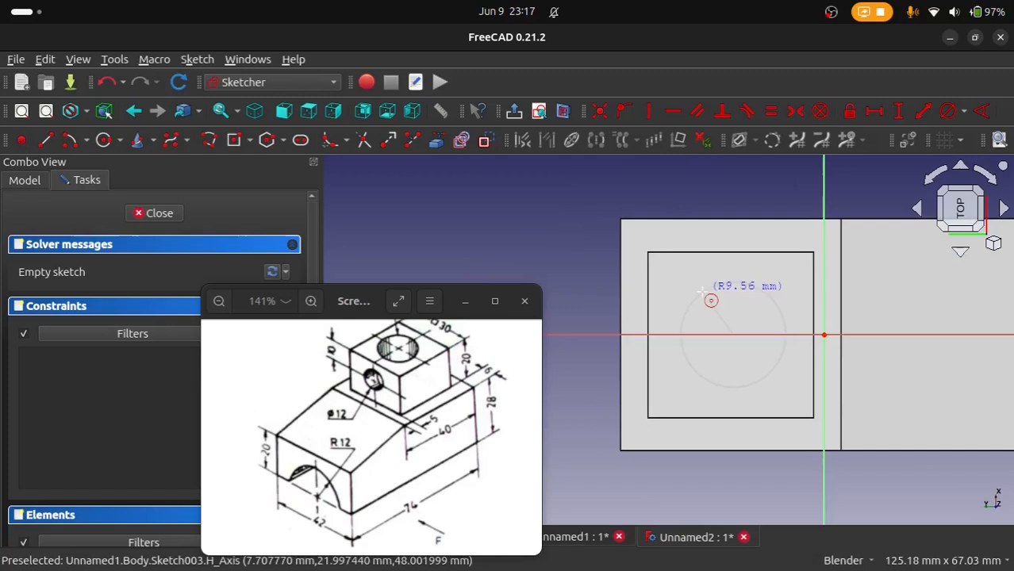
click(782, 364)
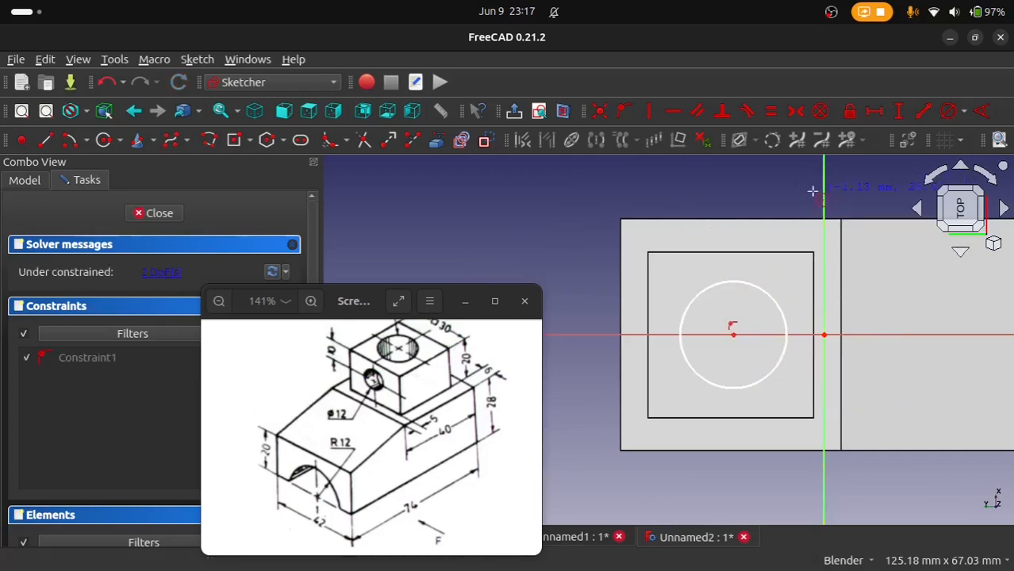
Step: Set the diameter of the circle on the square top to 20 mm
click(947, 111)
drag(421, 379, 428, 418)
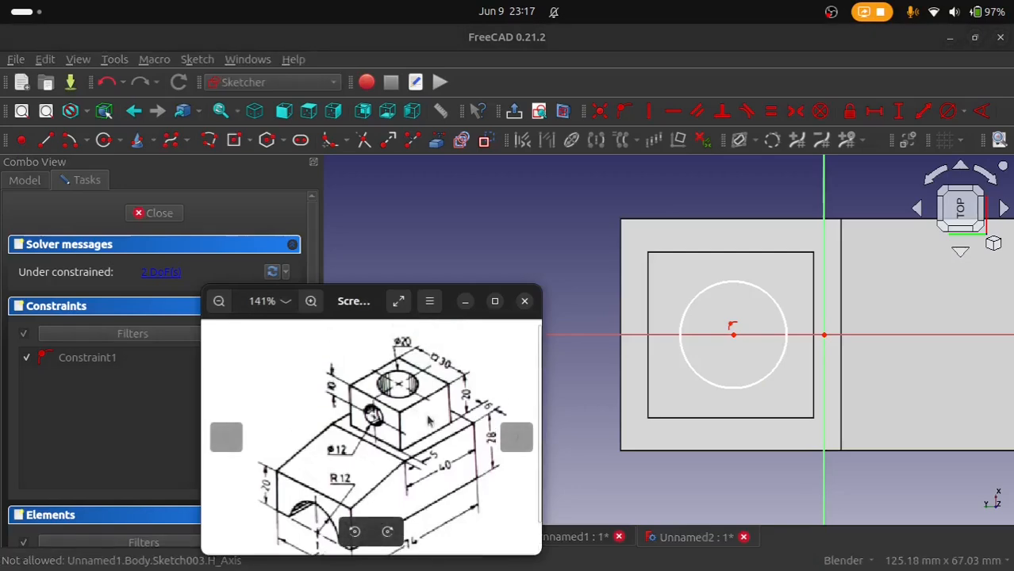
click(774, 308)
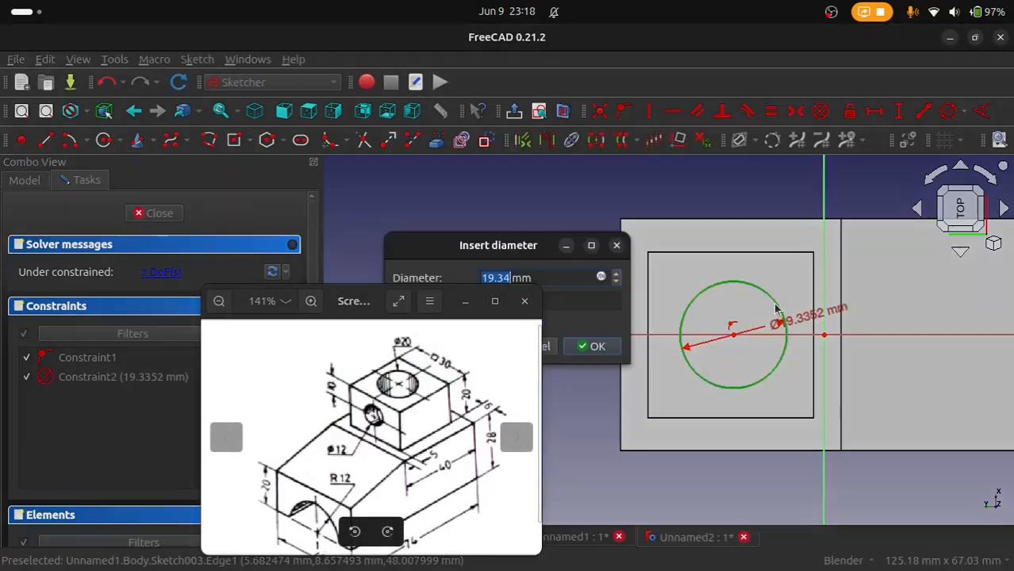
text(20)
key(Return)
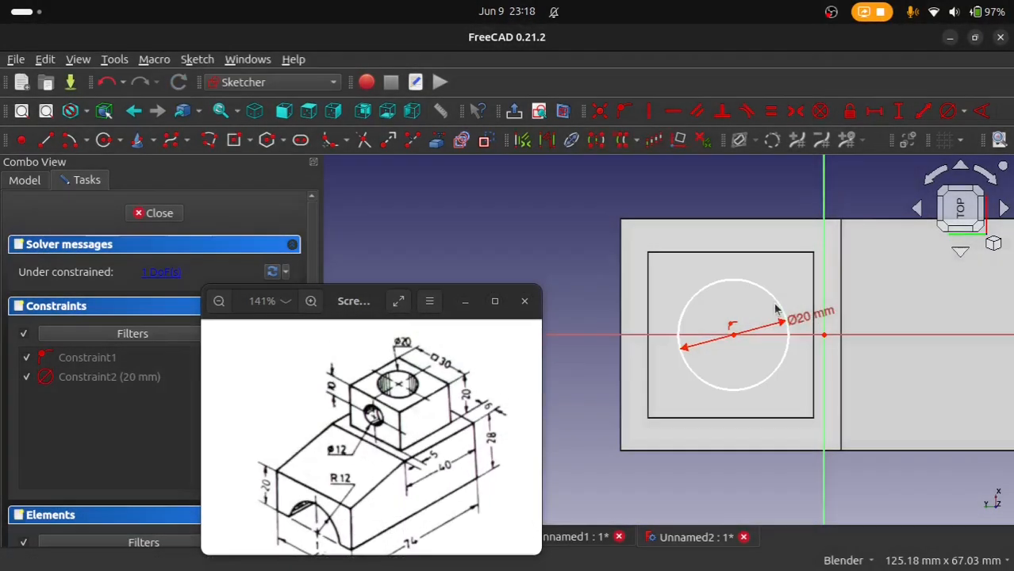
Step: Link the square's edge nearest the slope as external geometry and set its horizontal distance to the circle's center to 15 mm
click(462, 140)
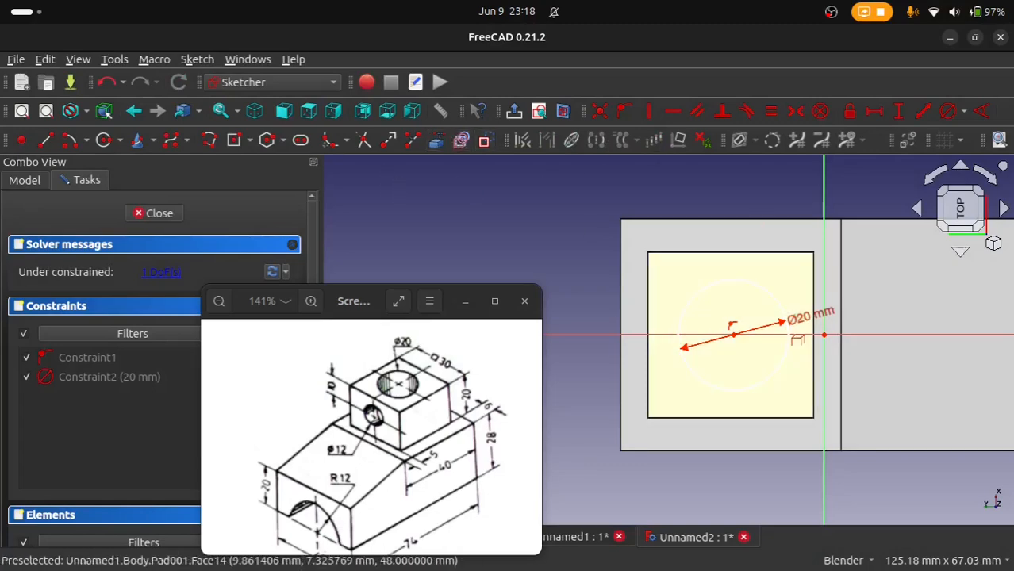
click(814, 374)
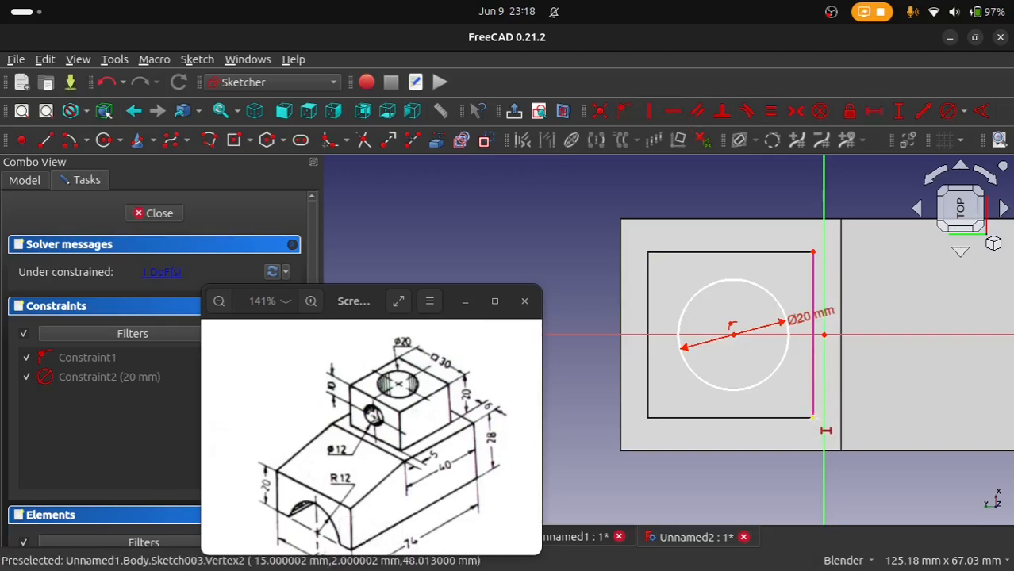
click(738, 339)
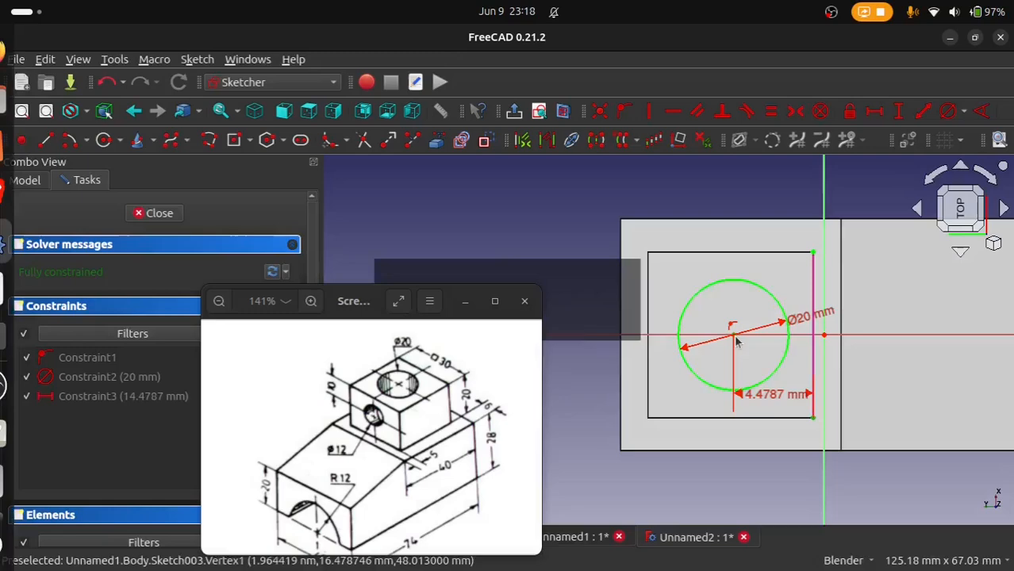
text(15)
key(Return)
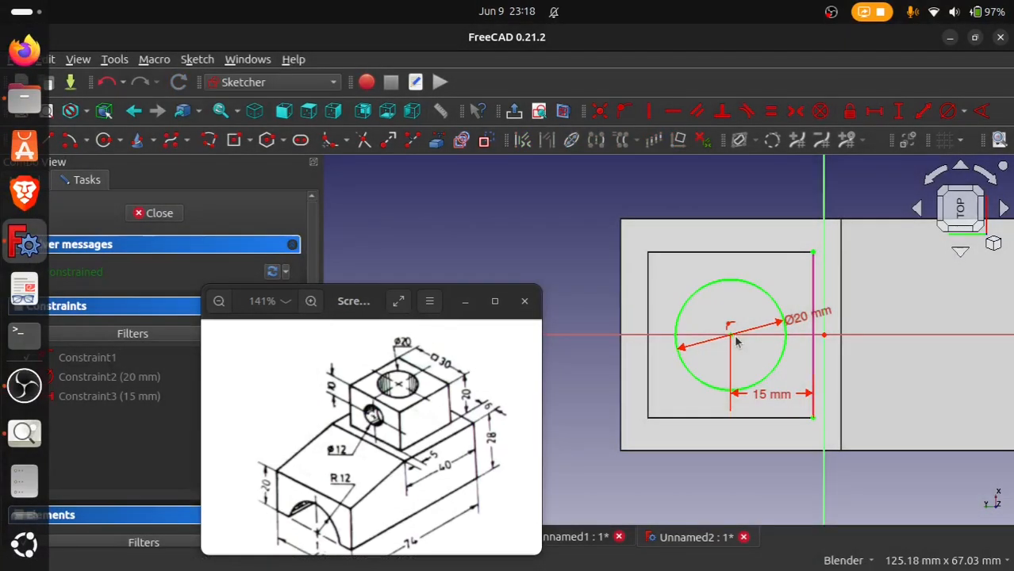
Step: Close the circle sketch and start a pocket from it with the type Up to face
middle_drag(746, 372, 825, 412)
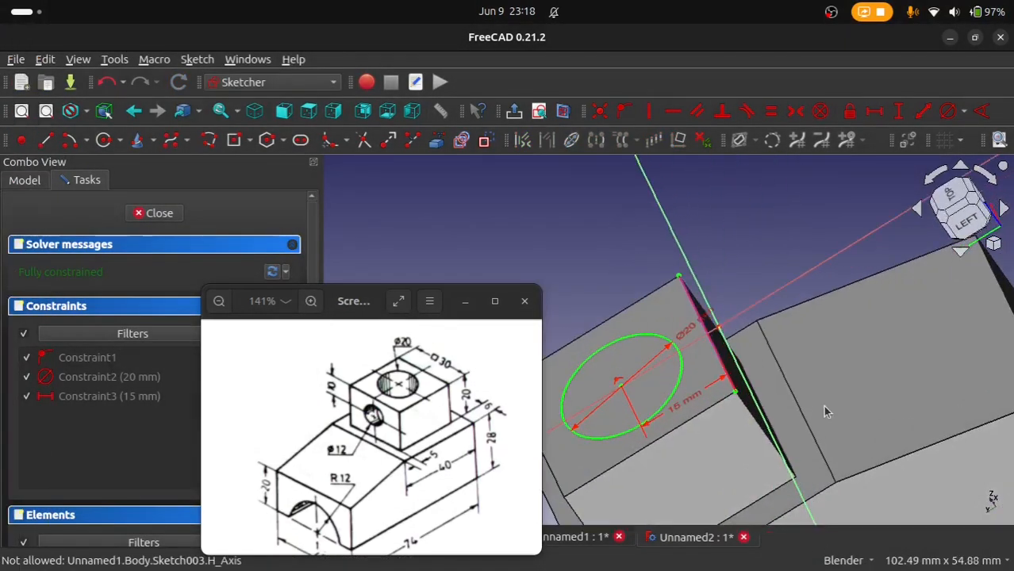
click(160, 212)
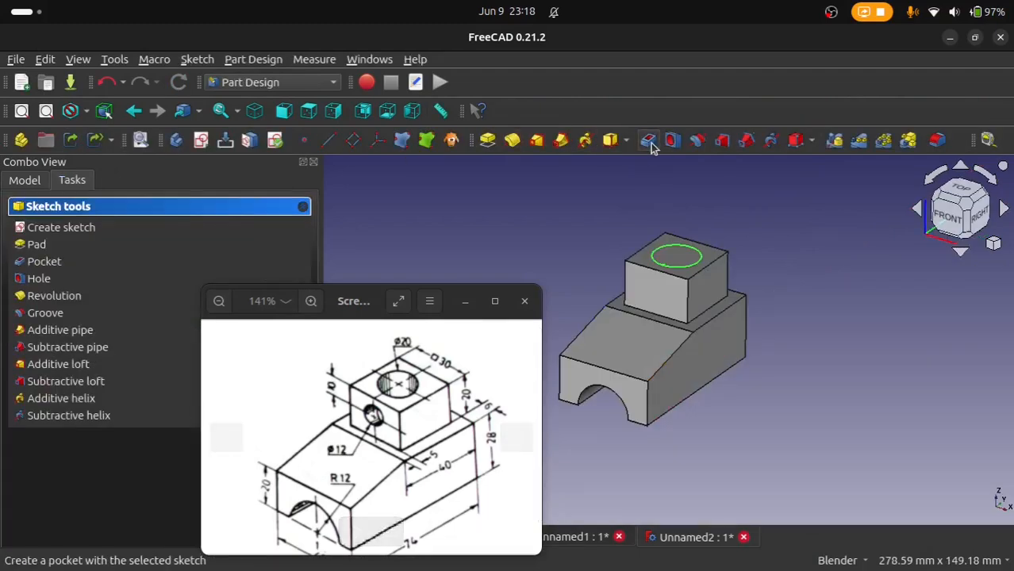
click(44, 261)
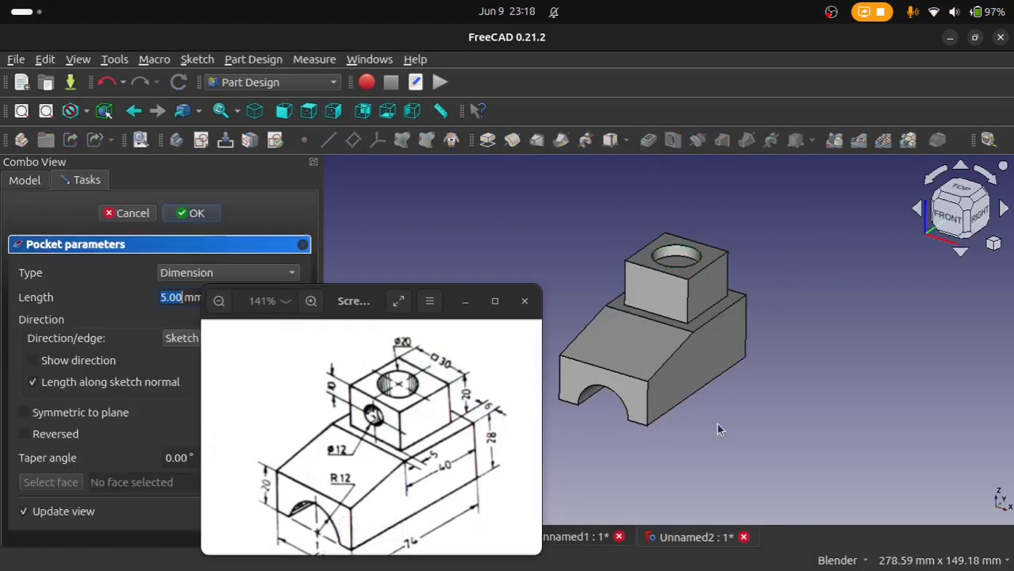
click(230, 274)
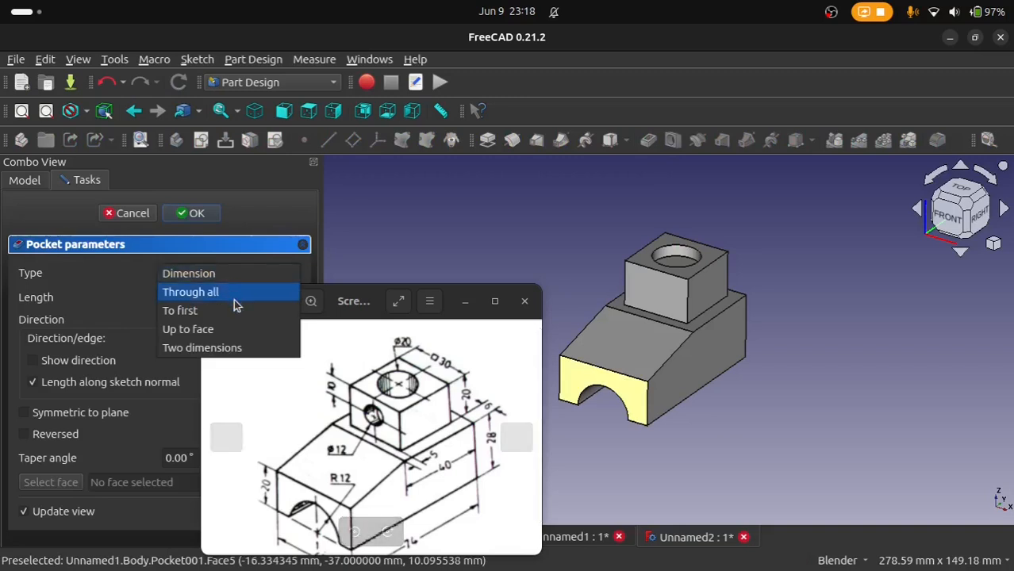
click(236, 330)
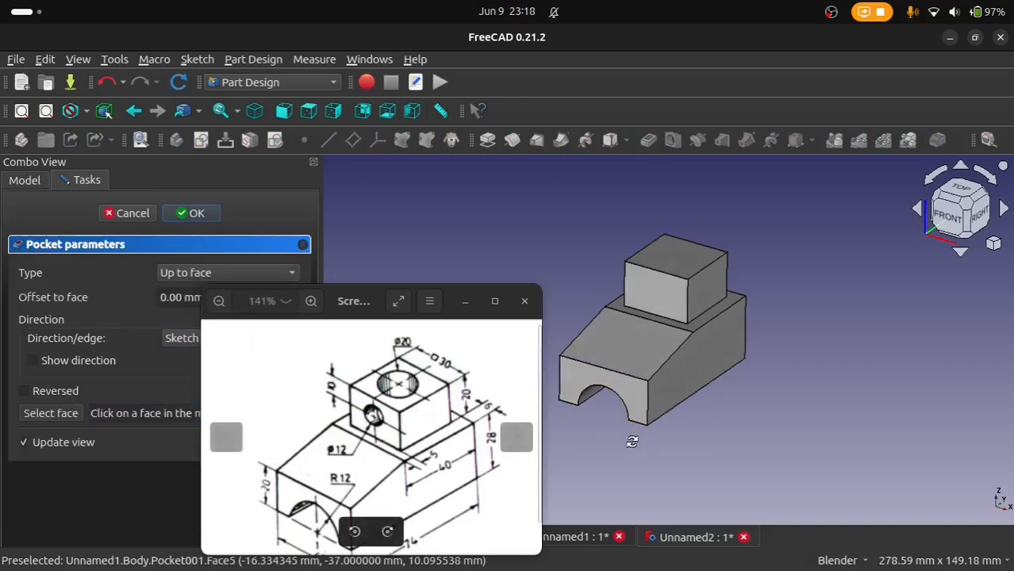
Step: Choose the curved face of the arched cut-out underneath as the pocket's limit and accept the pocket
middle_drag(587, 438, 605, 492)
click(608, 489)
scroll(613, 484, down, 4)
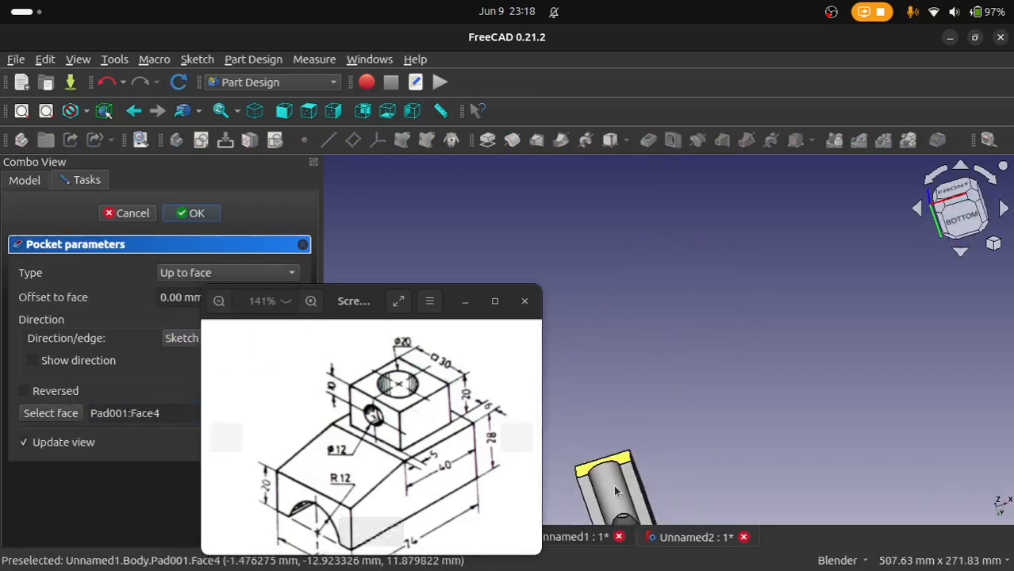
shift+middle_drag(679, 459, 686, 335)
scroll(650, 353, down, 1)
scroll(635, 358, up, 5)
middle_drag(627, 369, 749, 243)
scroll(791, 273, up, 5)
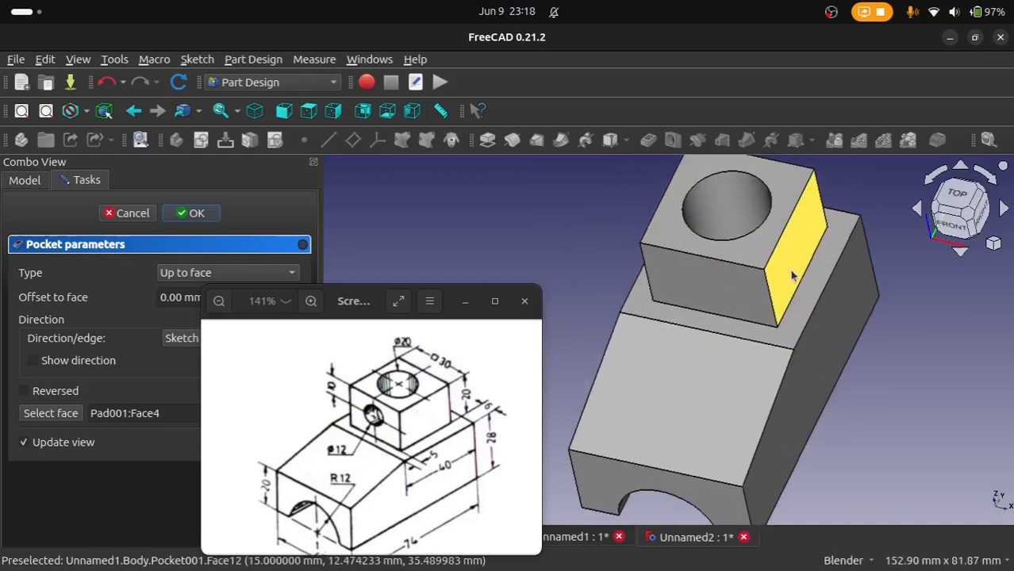
middle_drag(757, 301, 763, 271)
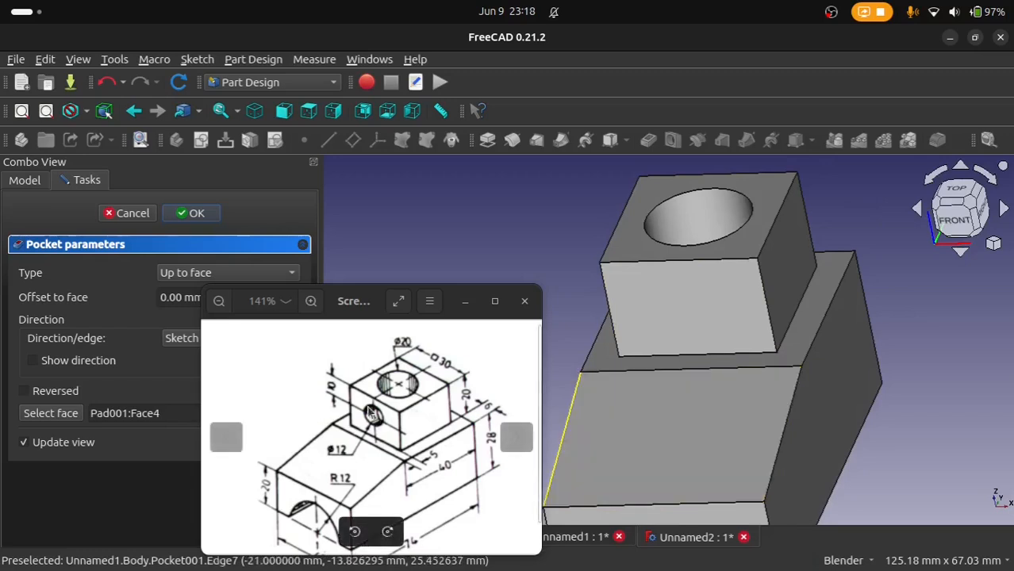
click(720, 339)
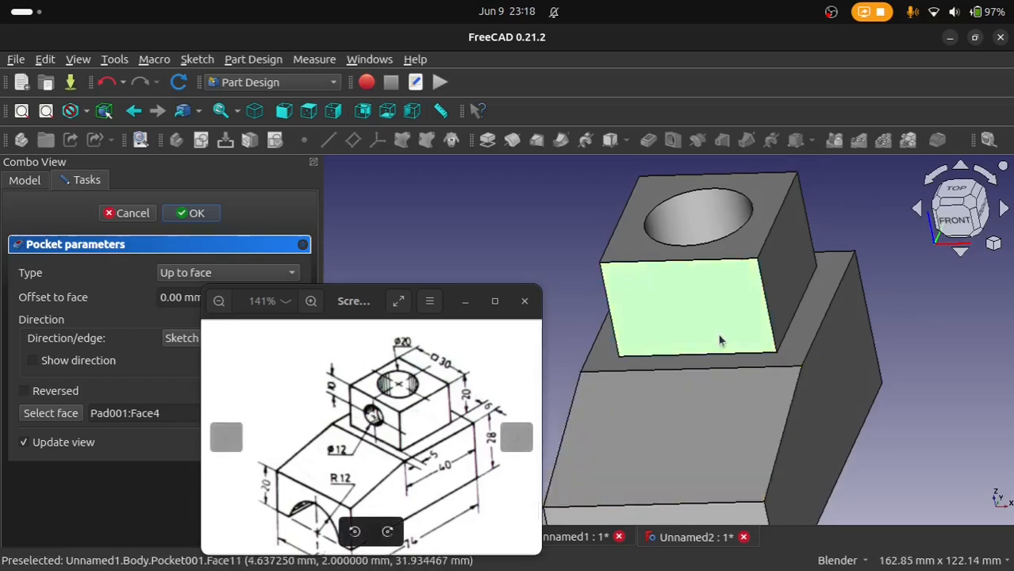
click(200, 222)
Step: Start a new sketch on the square upper block's front face, the one on the slope side
double_click(637, 305)
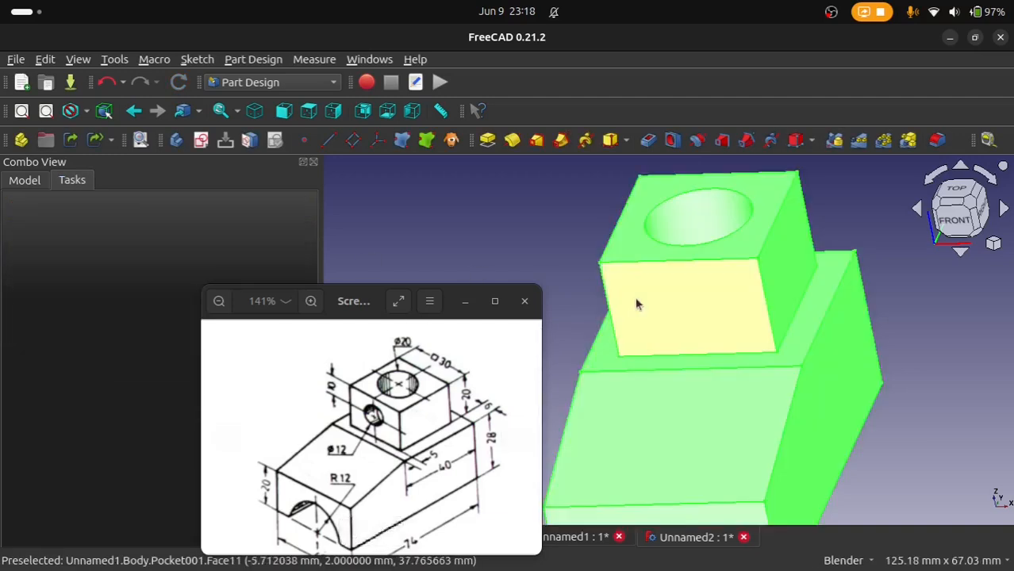
click(696, 328)
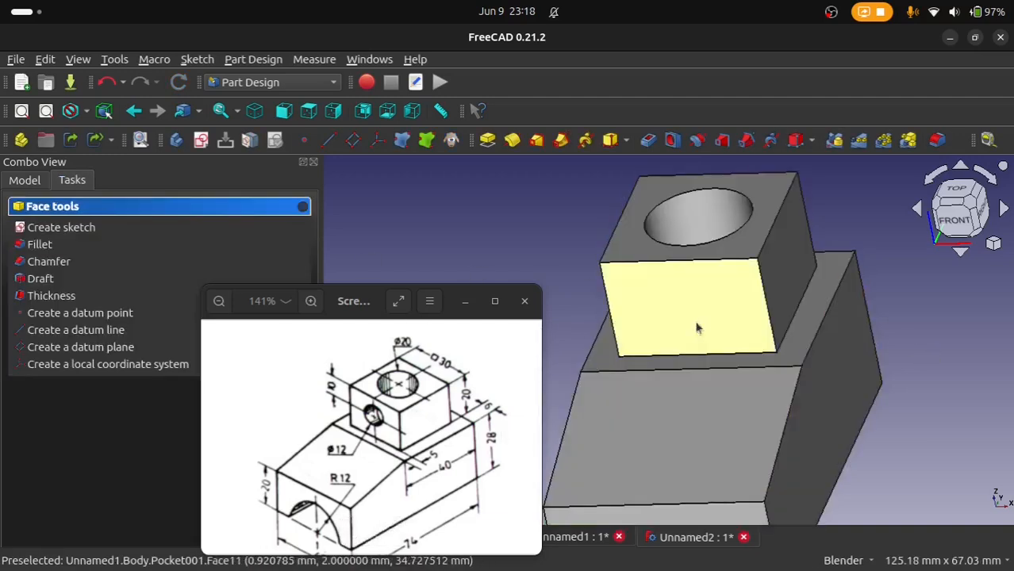
click(201, 141)
scroll(660, 290, down, 2)
scroll(640, 352, up, 3)
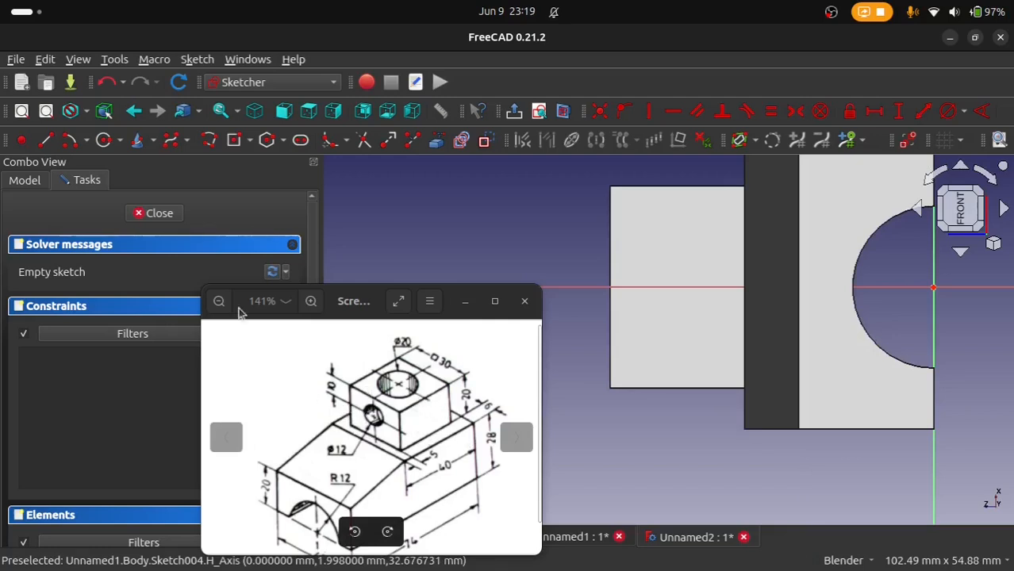
Step: Draw a circle about 14 mm in diameter on the square block's front face, with its center on the horizontal axis
click(104, 141)
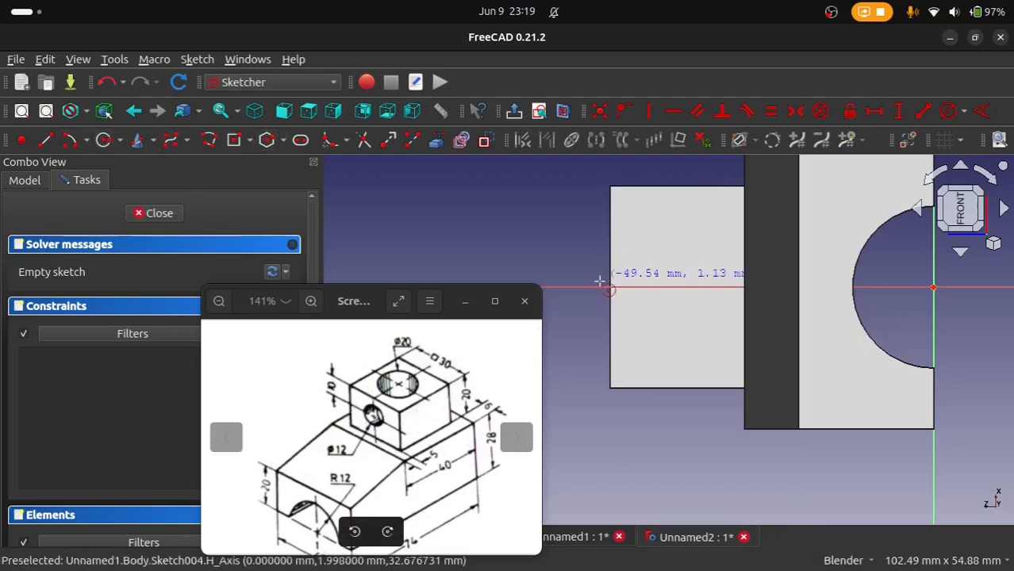
click(679, 287)
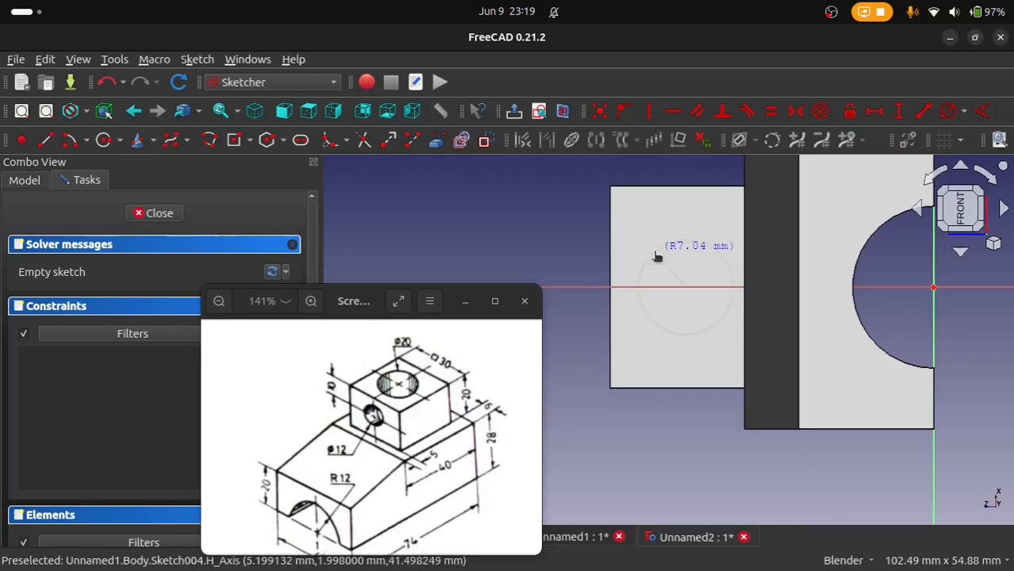
click(662, 260)
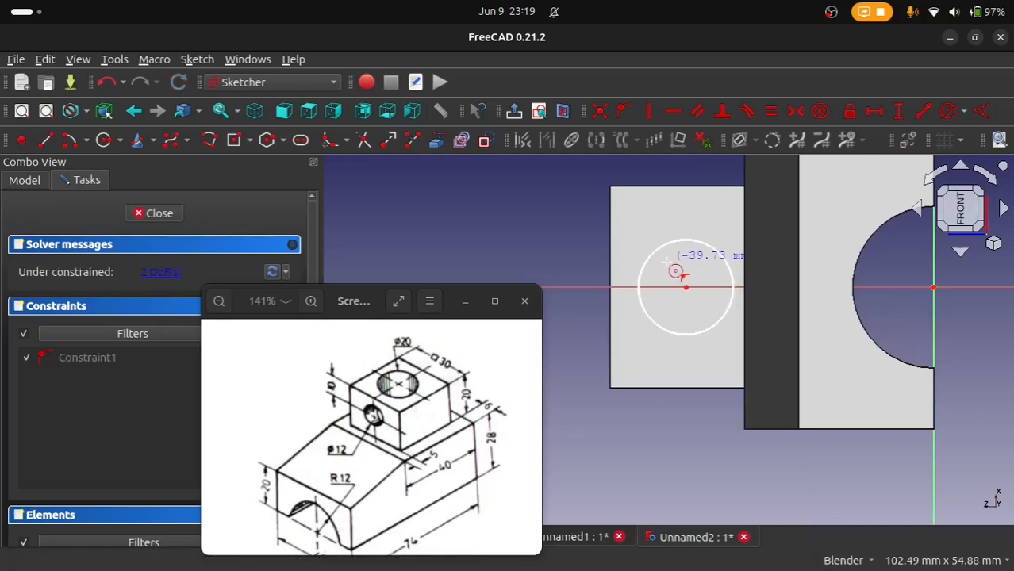
Step: Set the diameter of the circle on the square block's front face to 12 mm
click(947, 116)
click(701, 240)
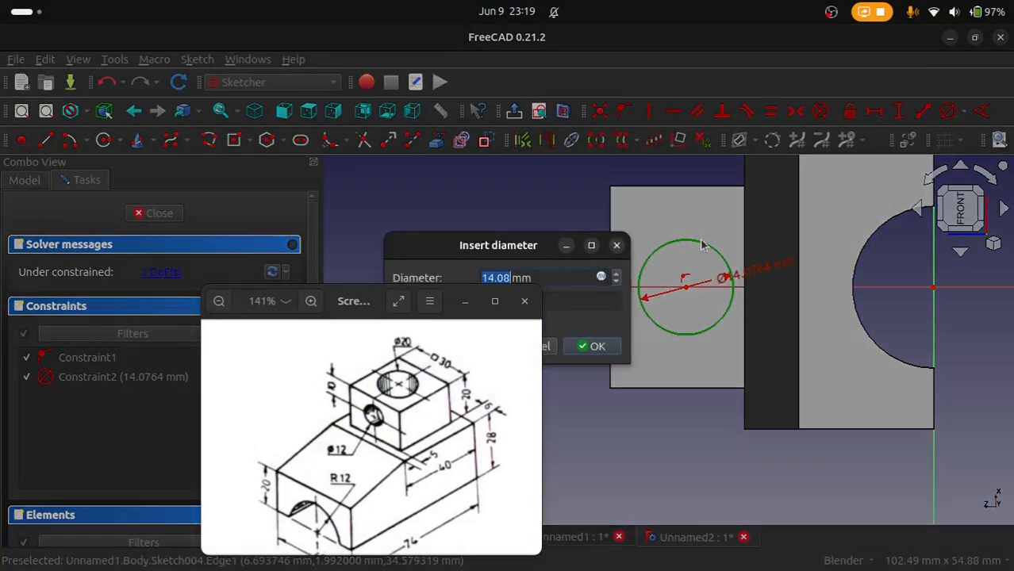
text(12)
key(Return)
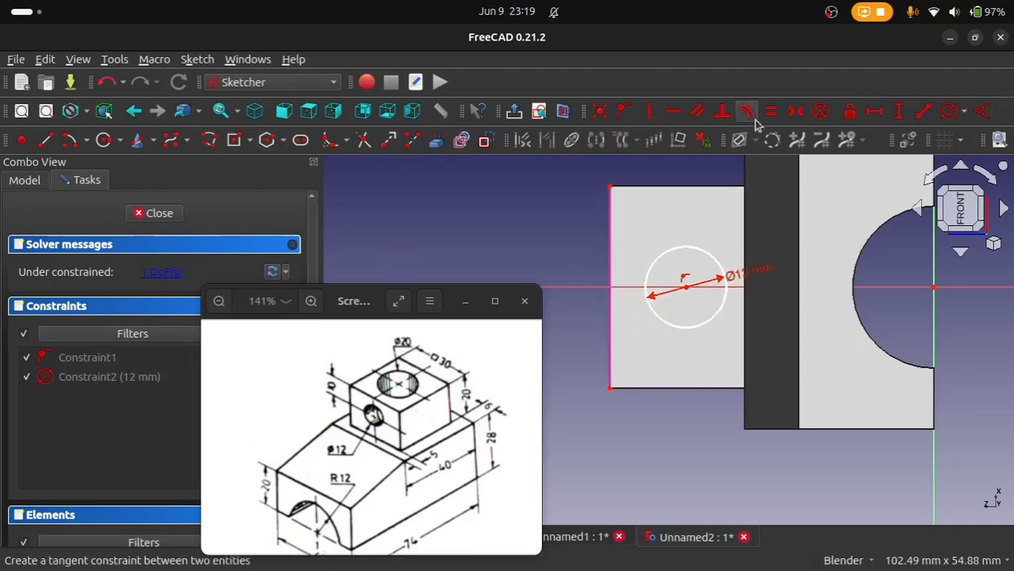
Step: Constrain the 12 mm circle's center to lie 10 mm from the square block's top edge
click(876, 113)
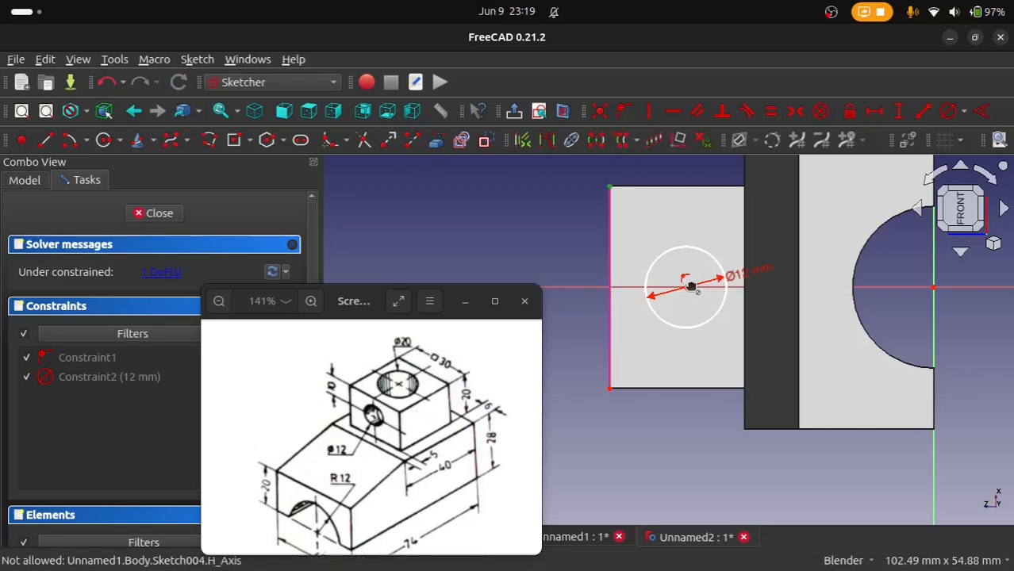
click(687, 288)
text(1)
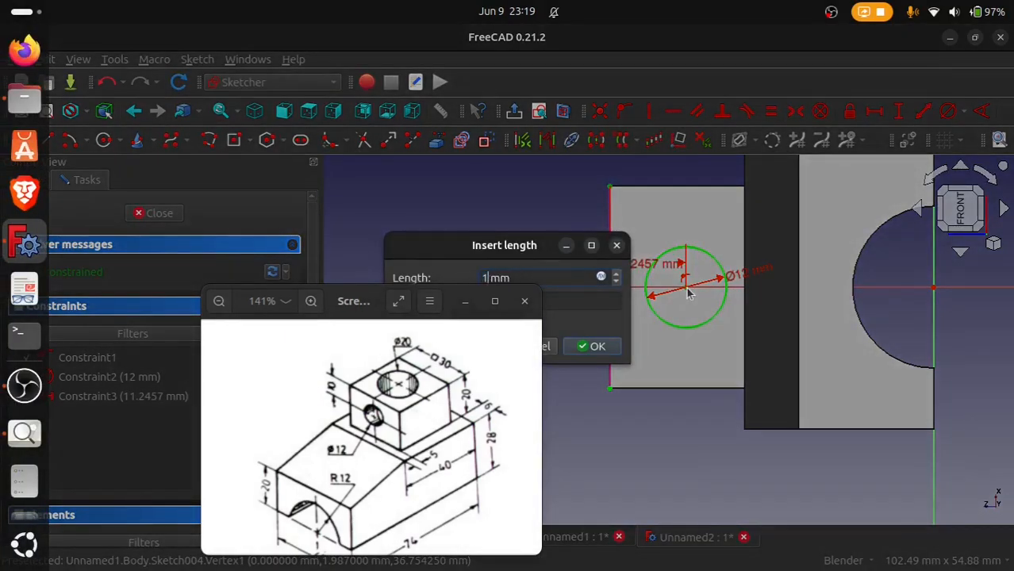
text(0)
key(Return)
Step: Finish the sketch and start a Pocket from the 12 mm circle with its type set to Up to face
scroll(646, 409, up, 2)
middle_drag(645, 410, 768, 364)
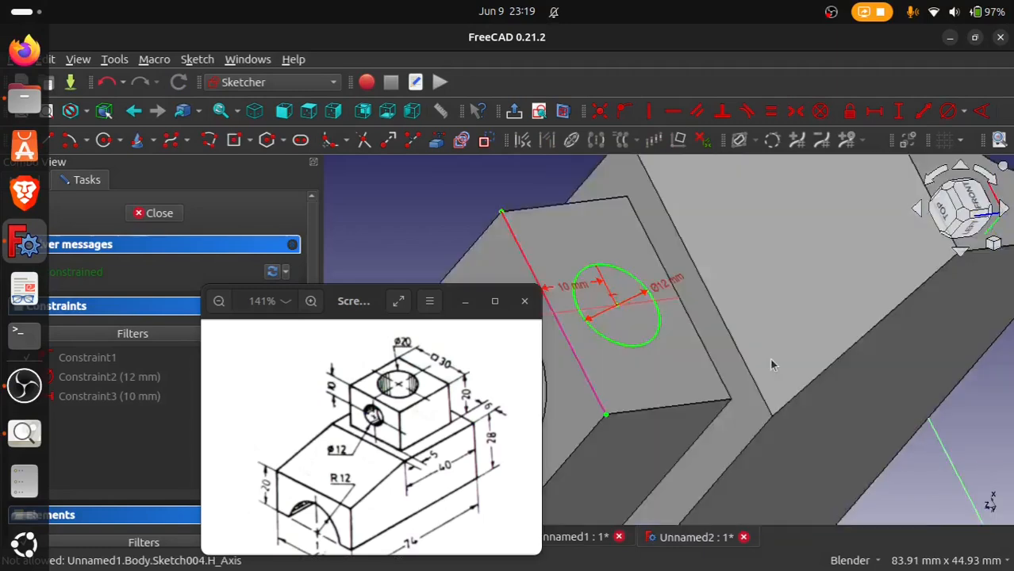
scroll(768, 364, down, 6)
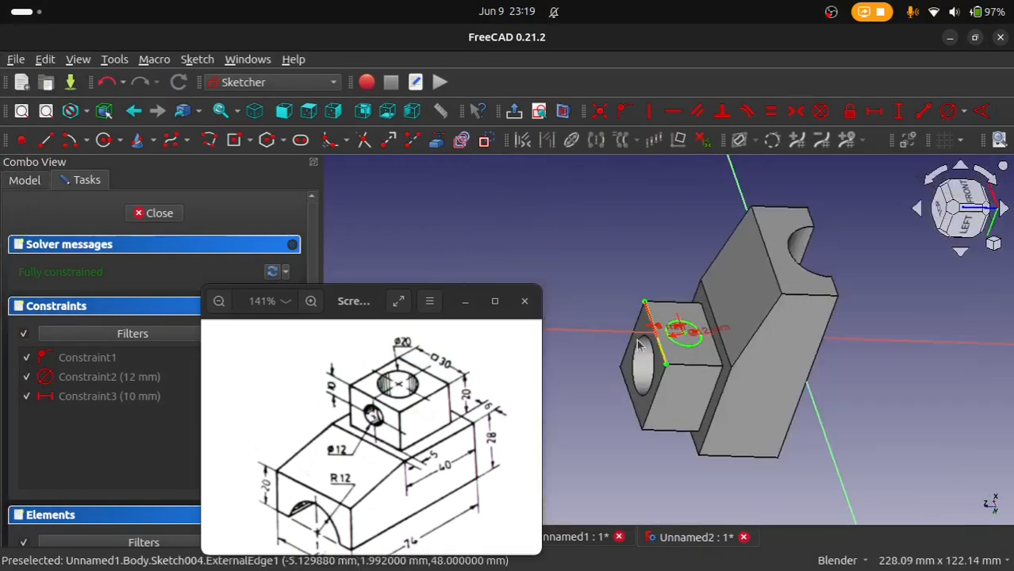
mouse_move(639, 345)
middle_down()
mouse_move(666, 333)
mouse_move(655, 354)
middle_up()
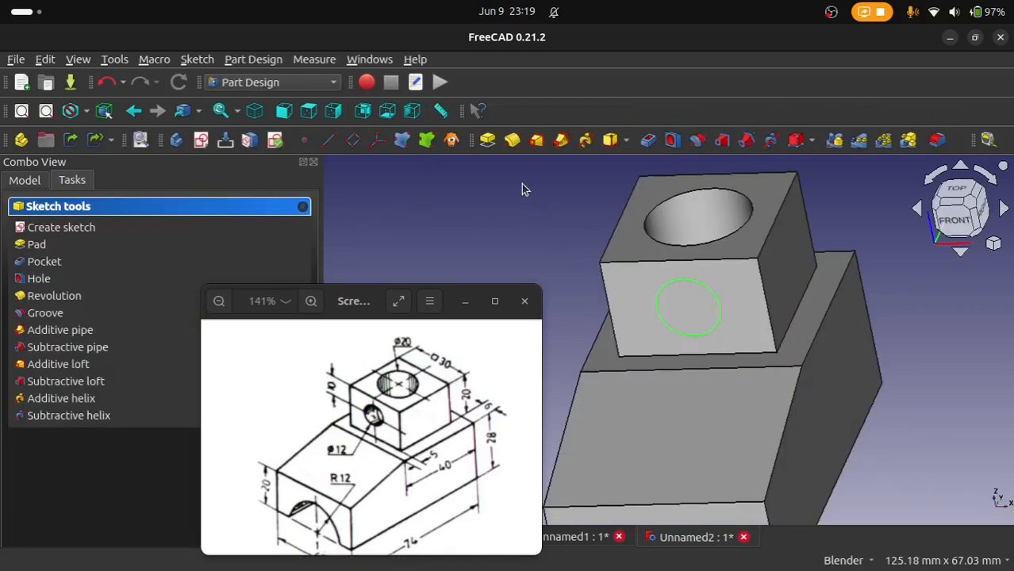
click(649, 141)
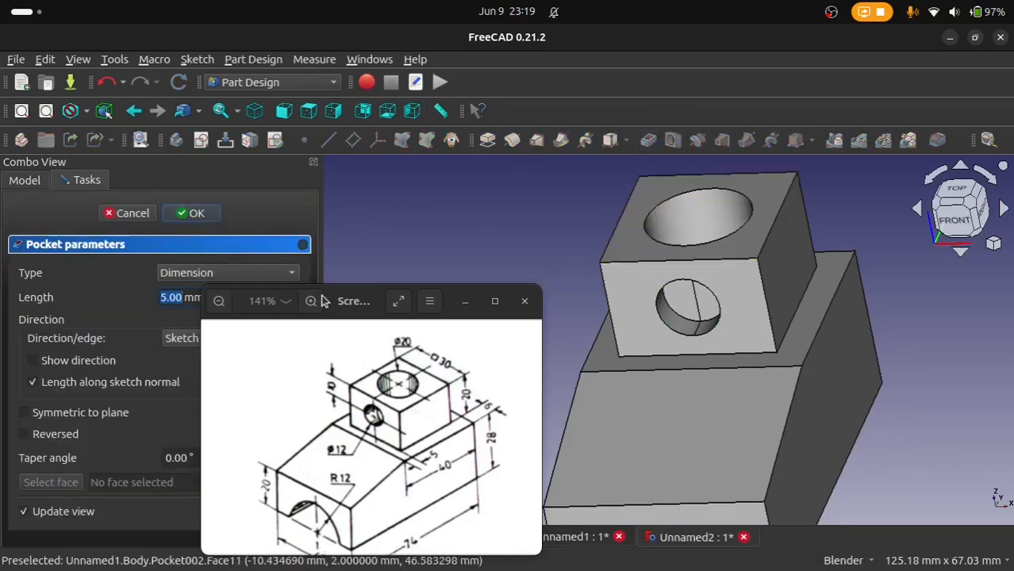
click(186, 273)
click(186, 331)
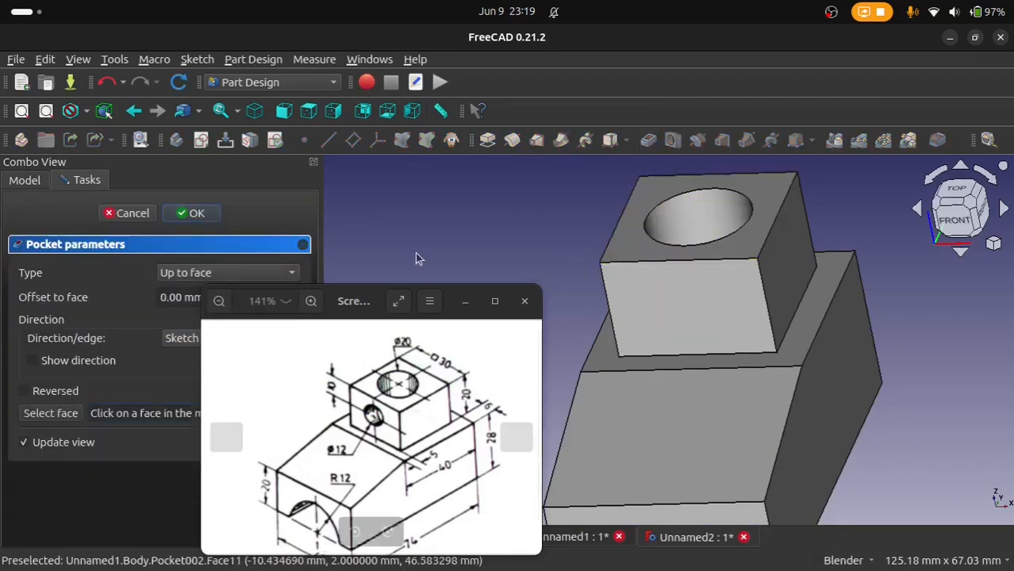
Step: Choose the inner wall of the square block's vertical bore as the pocket's limit and accept the pocket
click(922, 242)
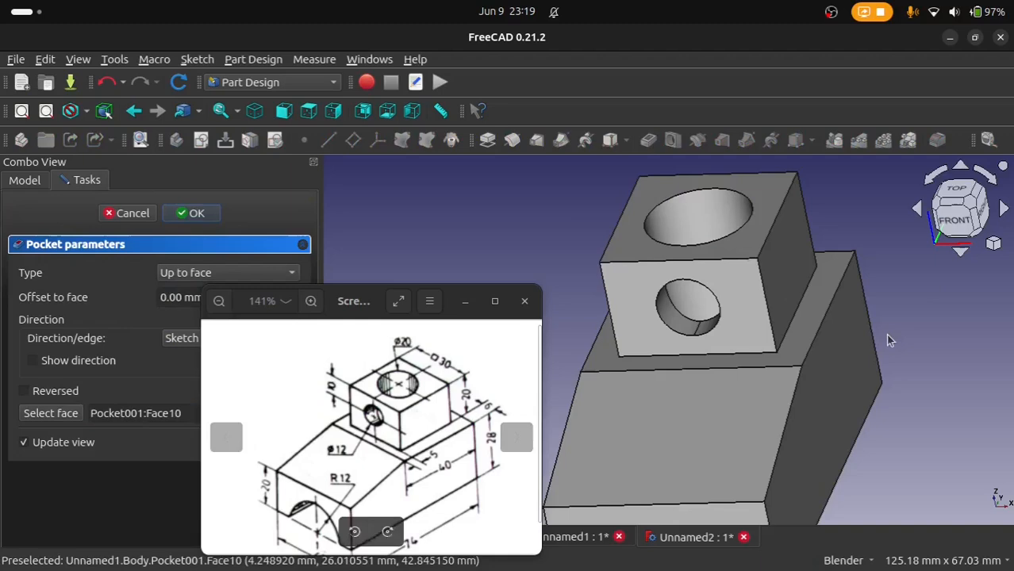
middle_drag(730, 320, 675, 419)
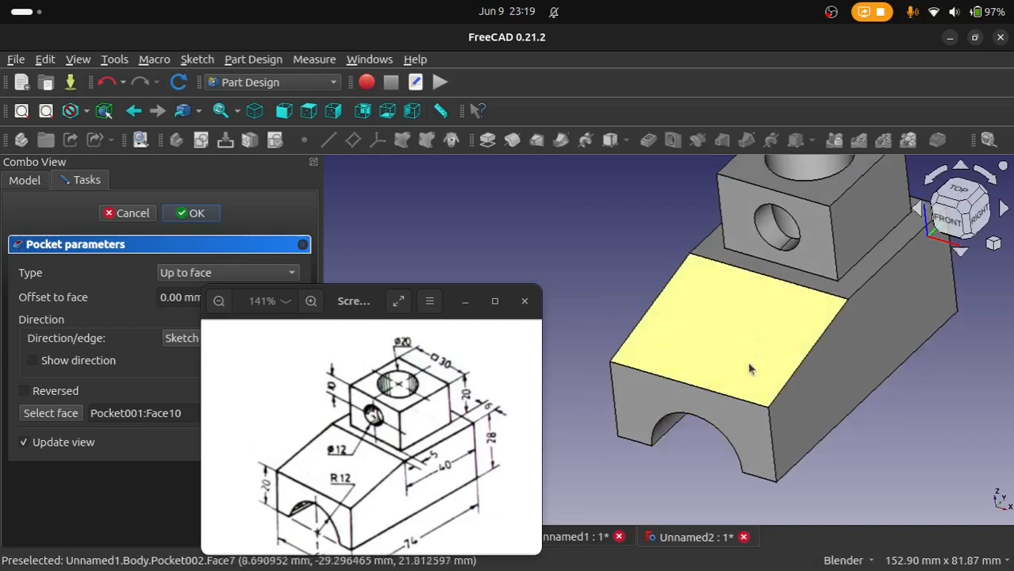
mouse_move(765, 317)
middle_down()
mouse_move(743, 347)
mouse_move(774, 323)
middle_up()
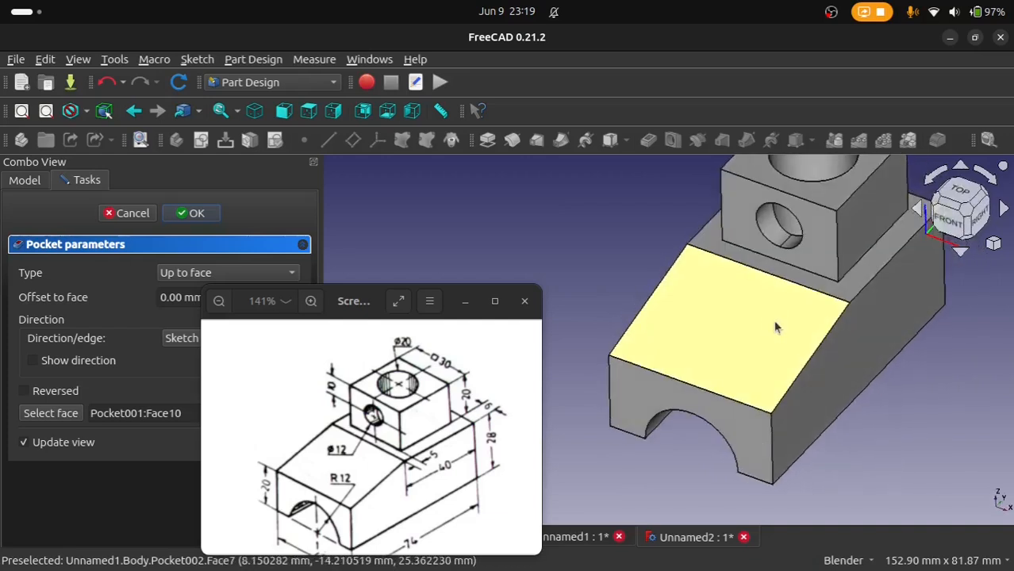
click(965, 218)
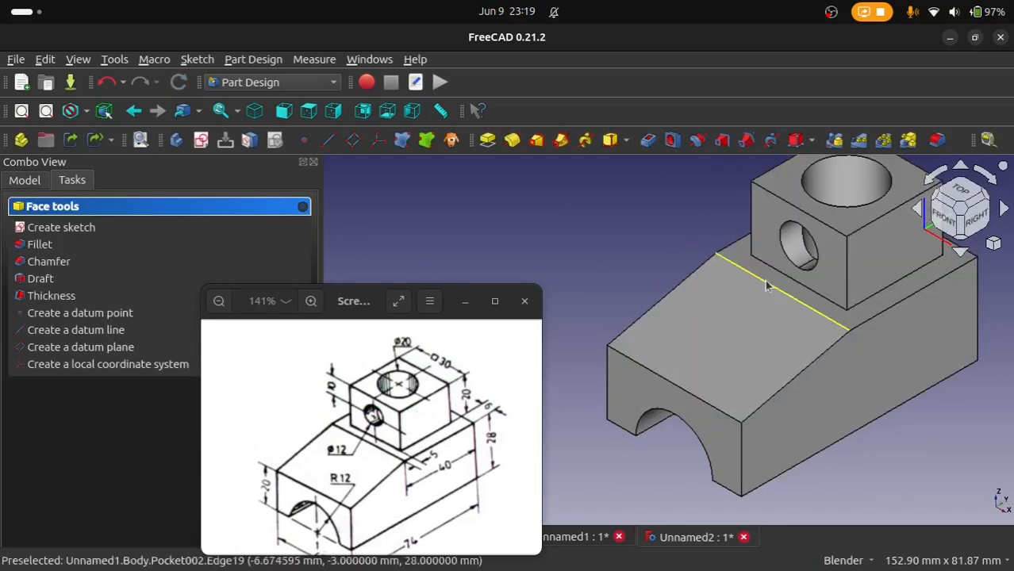